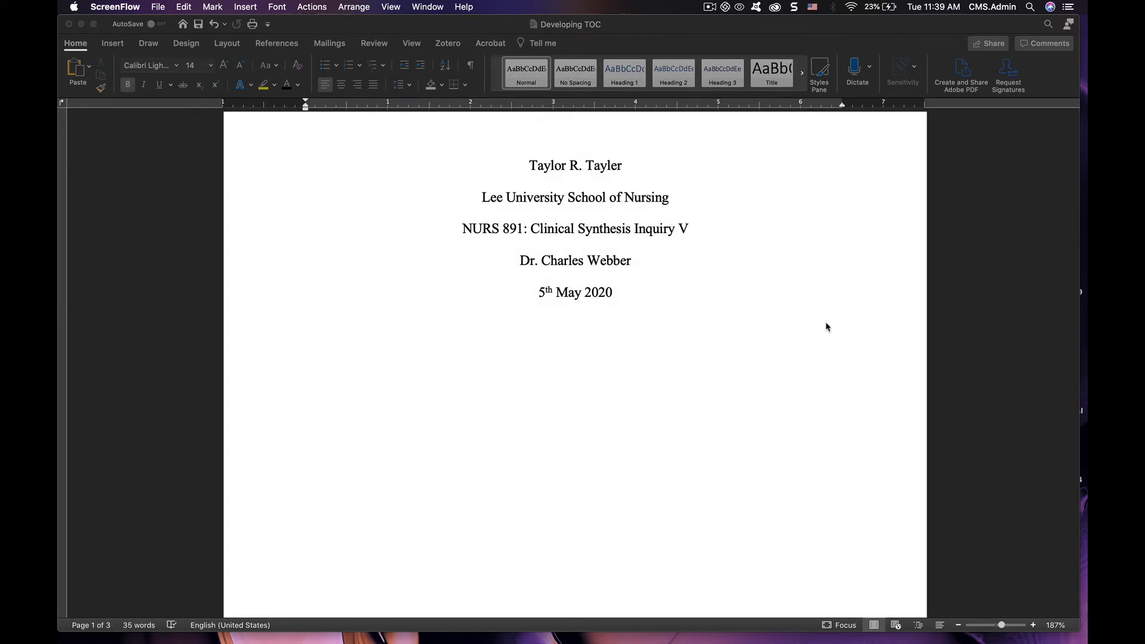
- Extend the dotted leader after the Problem Description entry in the project proposal's manual table of contents with additional periods
scroll(826, 323, down, 20)
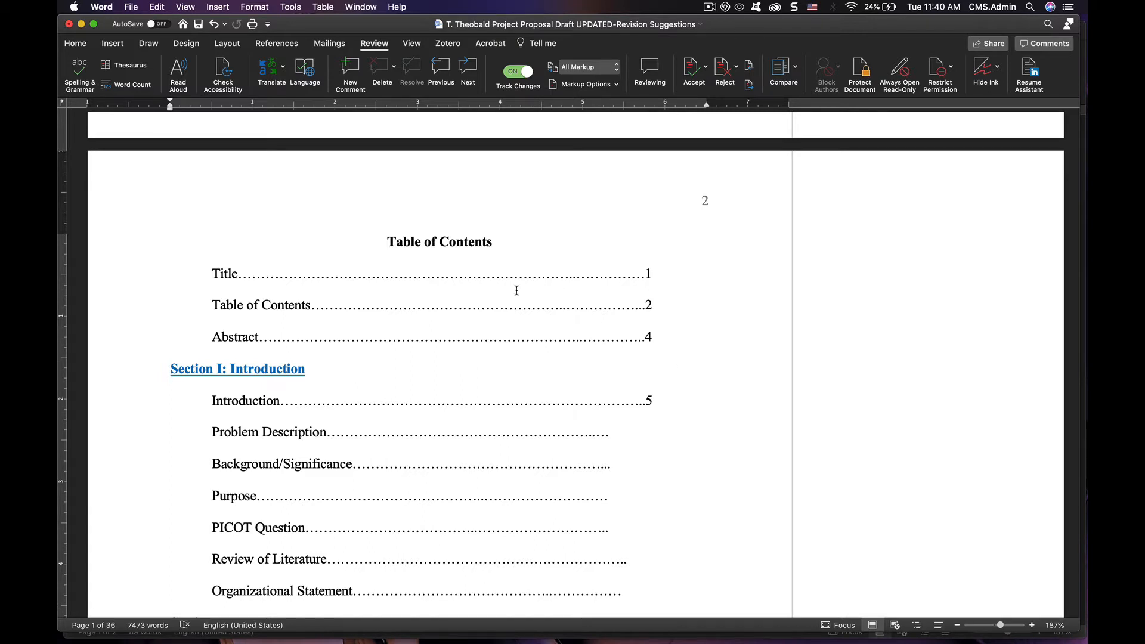
scroll(561, 367, down, 5)
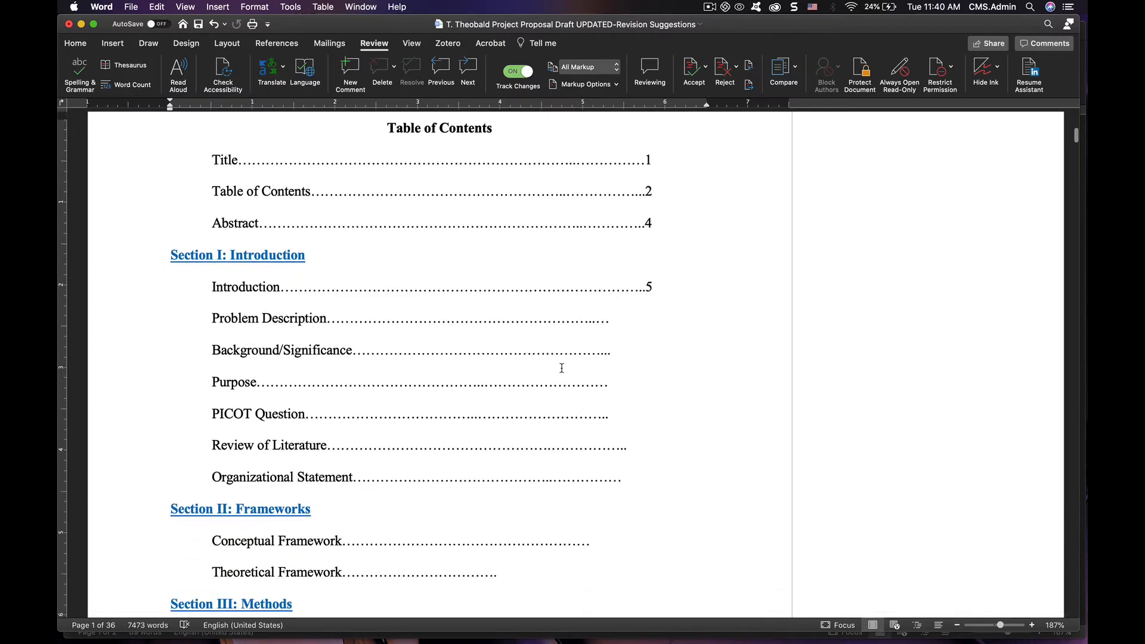
scroll(562, 368, down, 3)
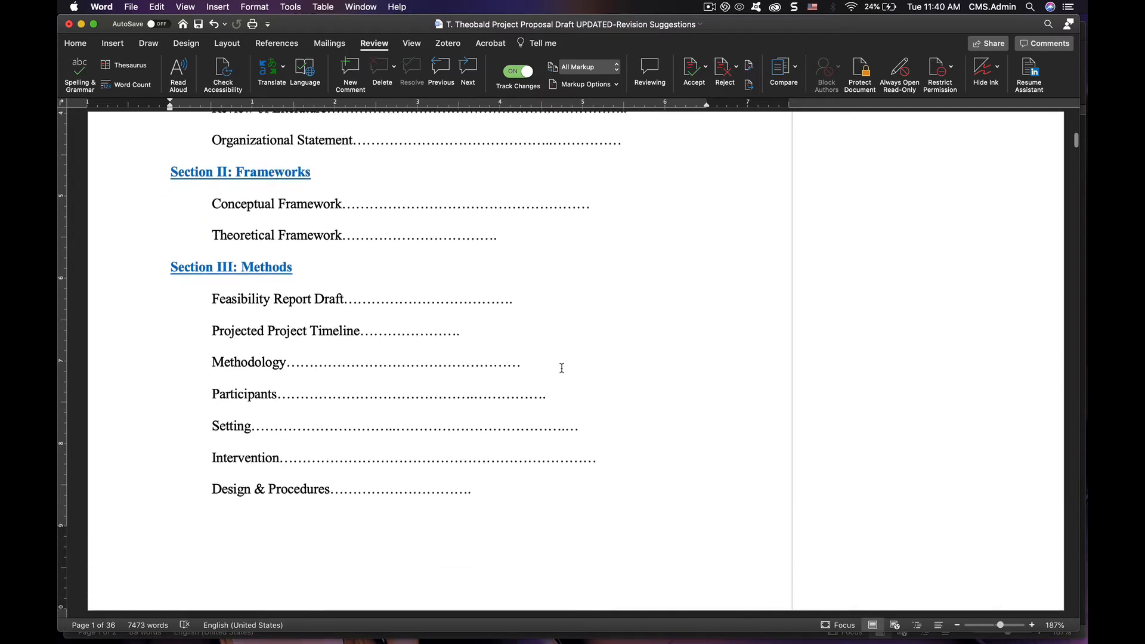
scroll(562, 368, up, 7)
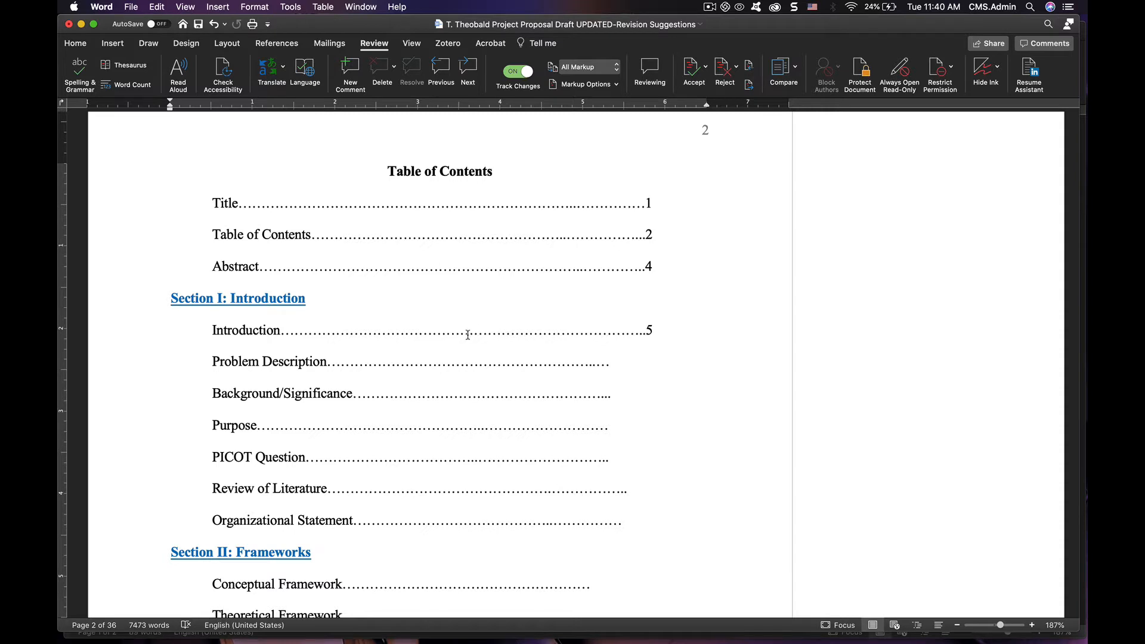
click(609, 362)
text(........6)
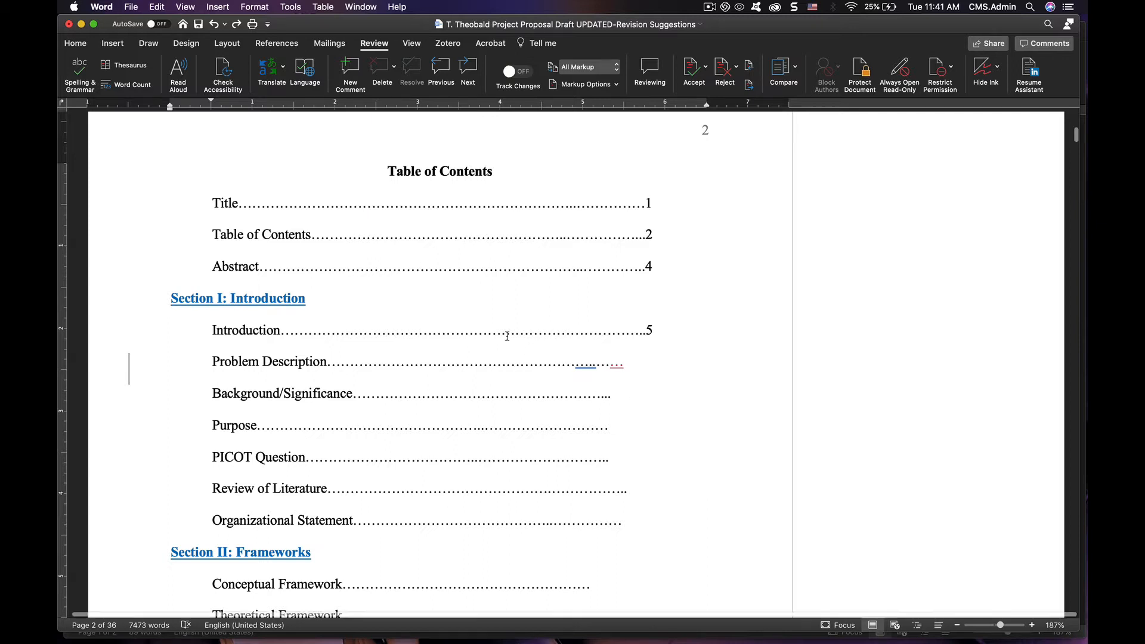
- Examine the remaining entries and section headings in the proposal's manual table of contents
scroll(507, 335, down, 3)
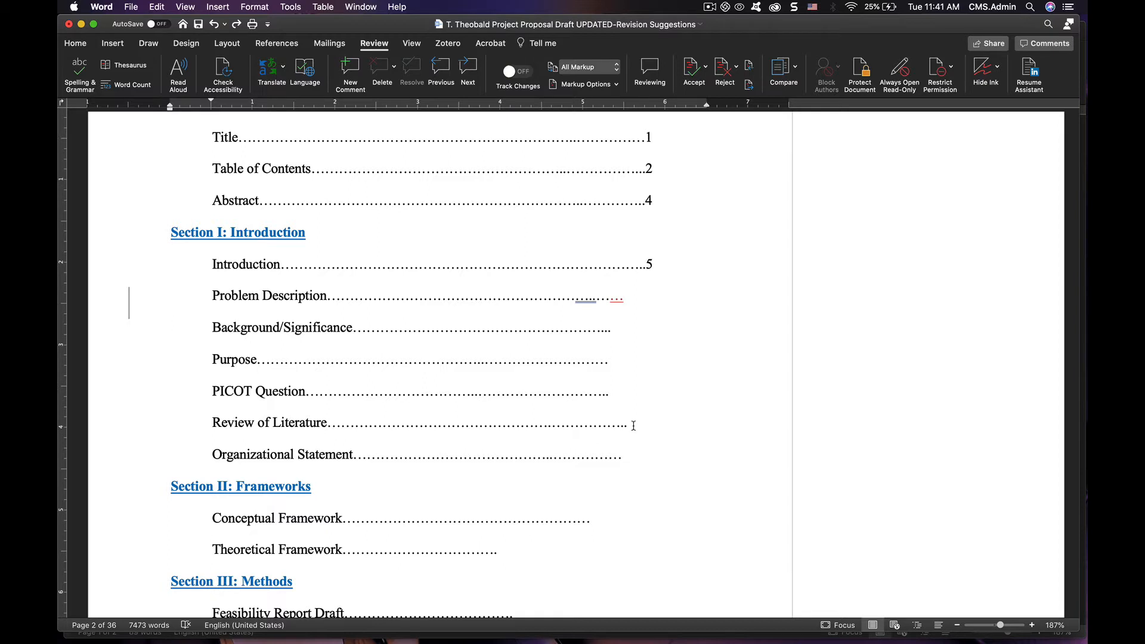
scroll(634, 426, down, 10)
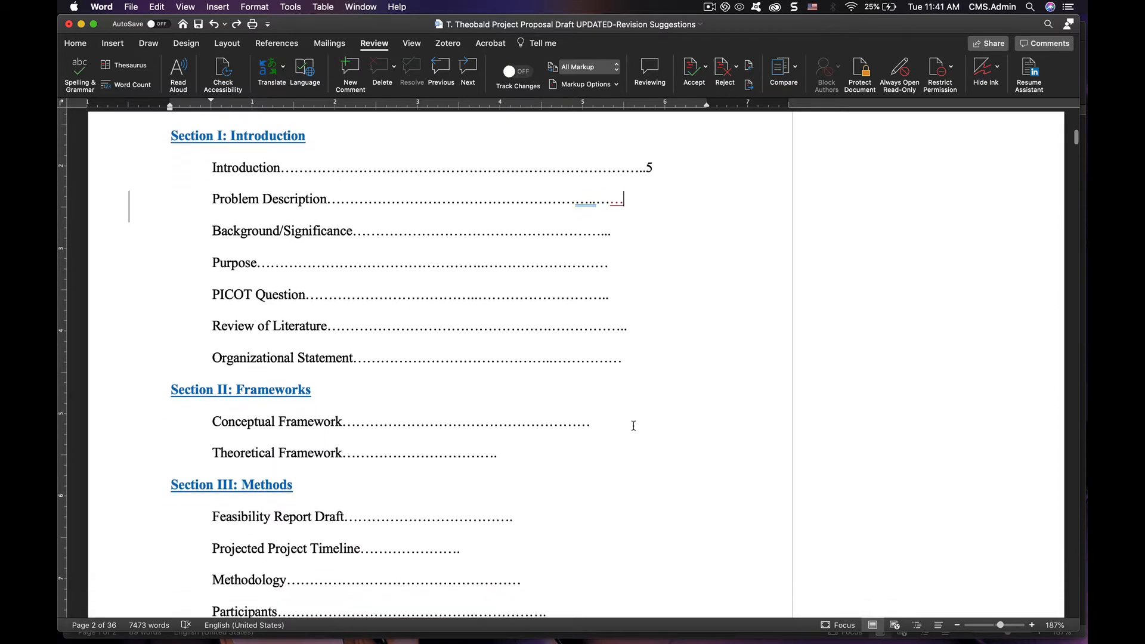
scroll(634, 428, down, 3)
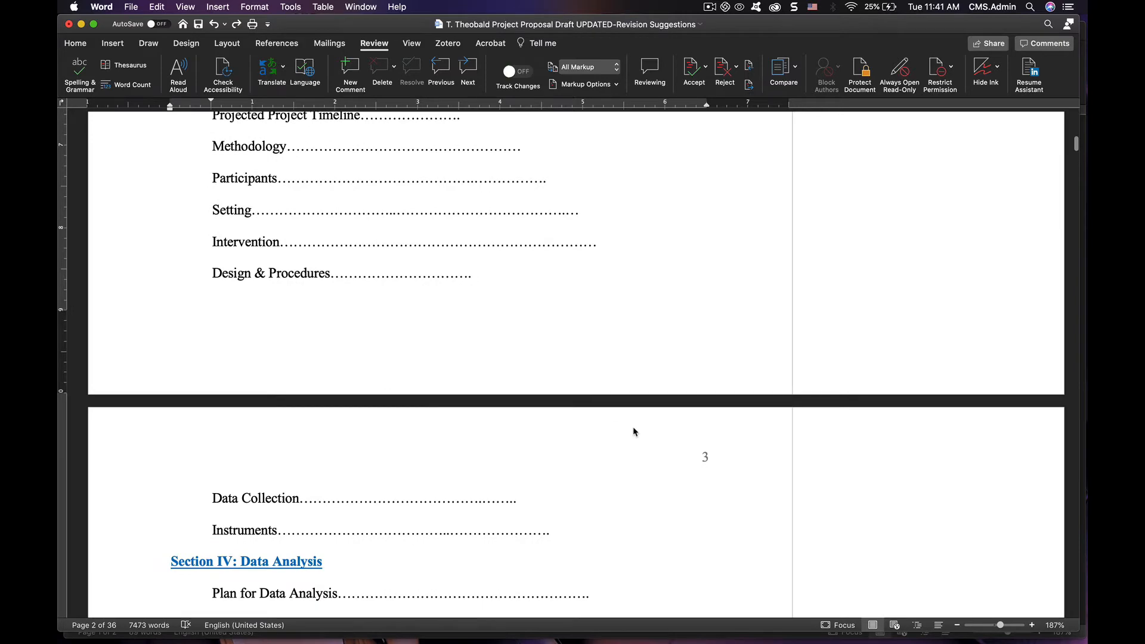
scroll(634, 432, up, 18)
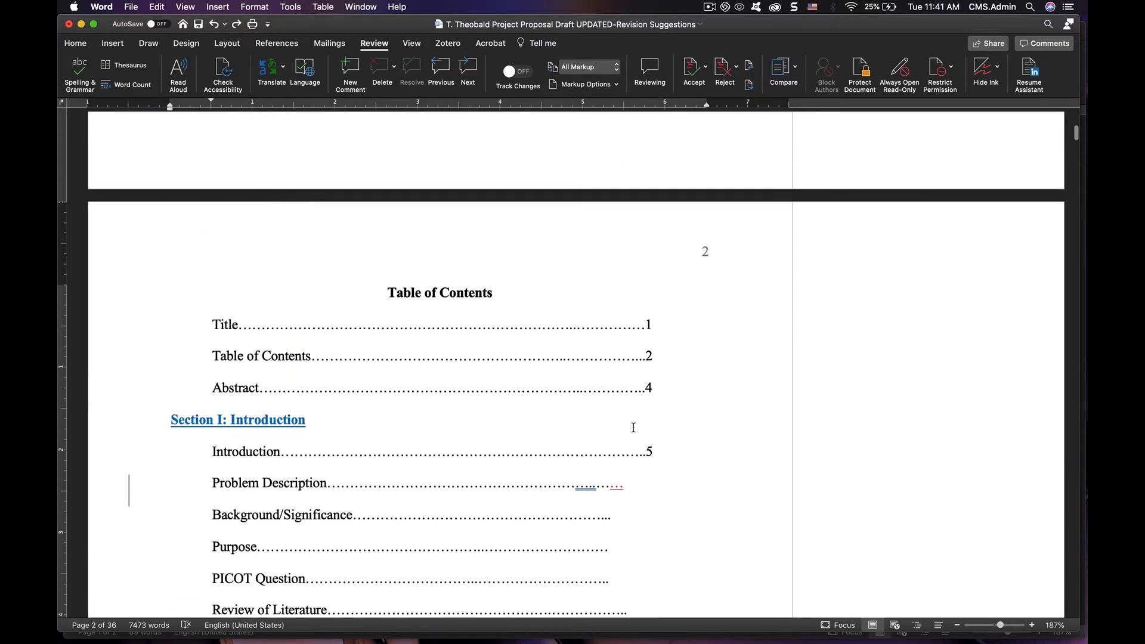
scroll(634, 428, down, 6)
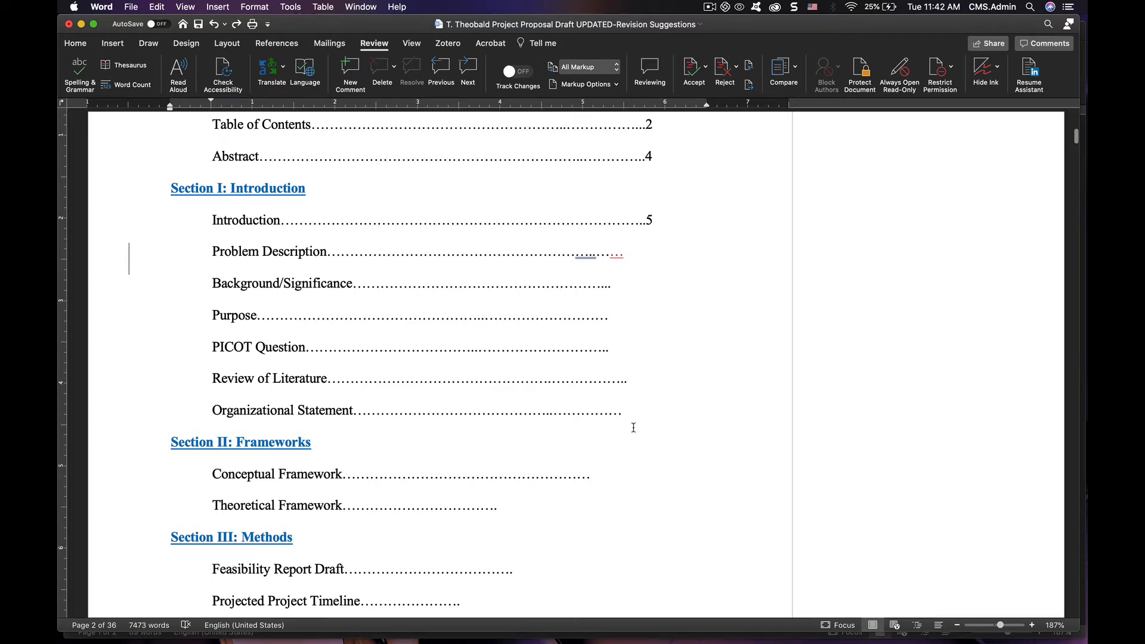
scroll(634, 428, up, 8)
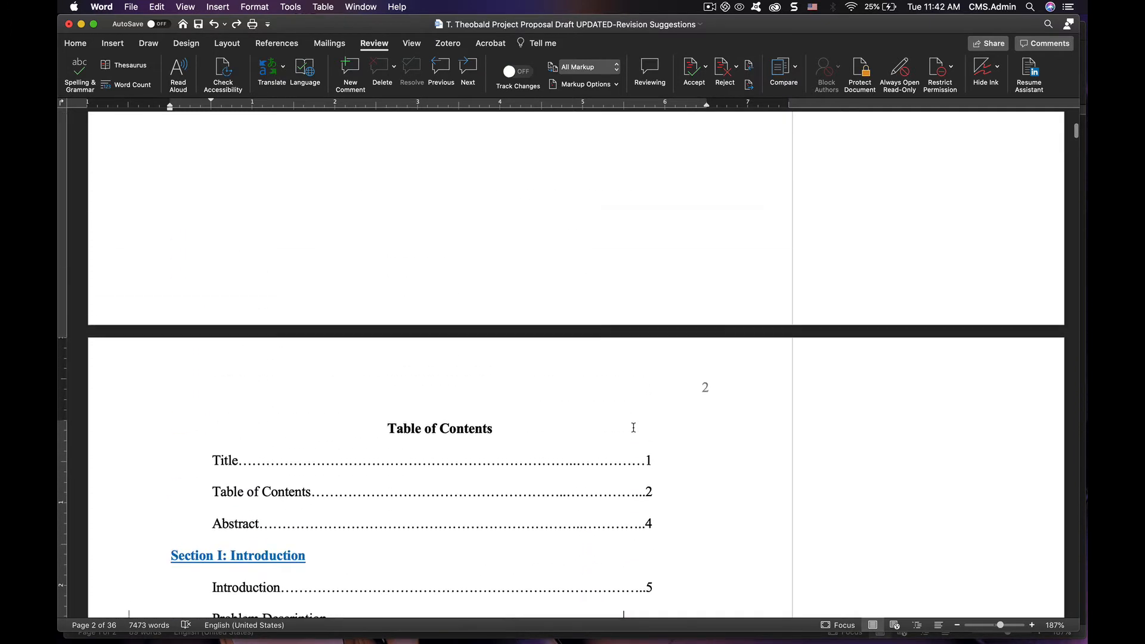
scroll(634, 428, down, 1)
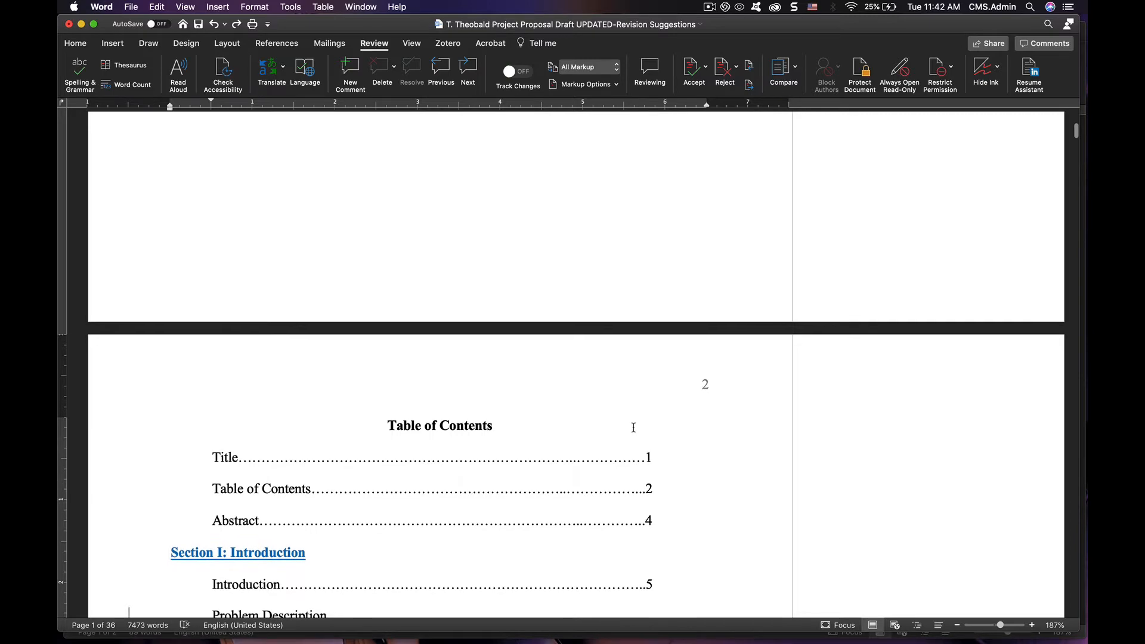
- Switch to the Developing TOC document and review its title page and the blank page that follows
key(ctrl+Left)
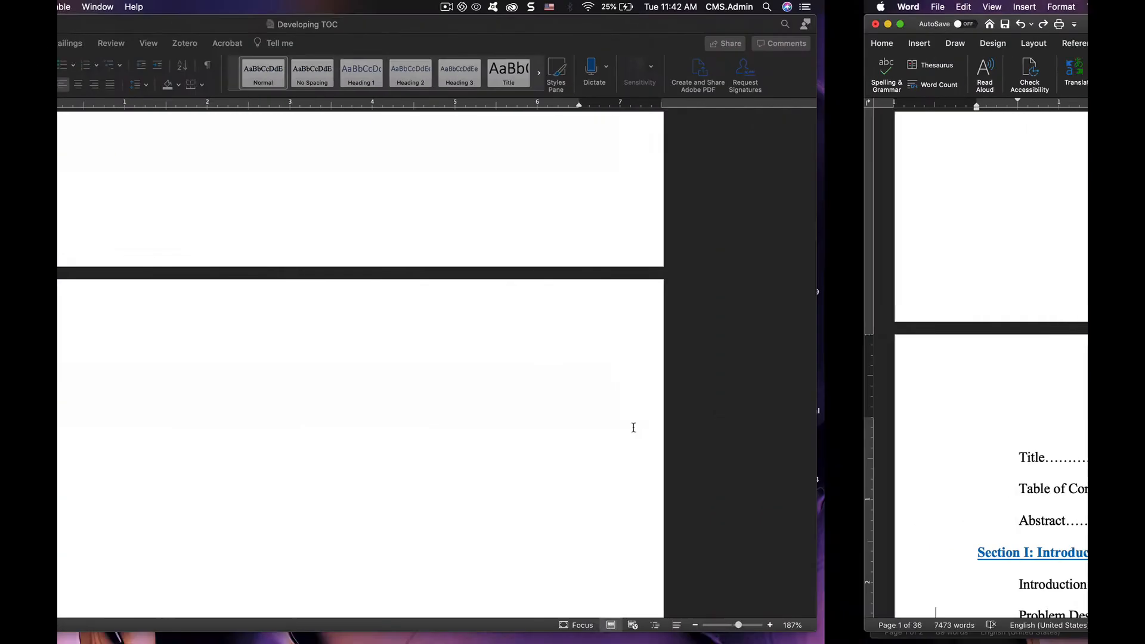
scroll(633, 428, up, 15)
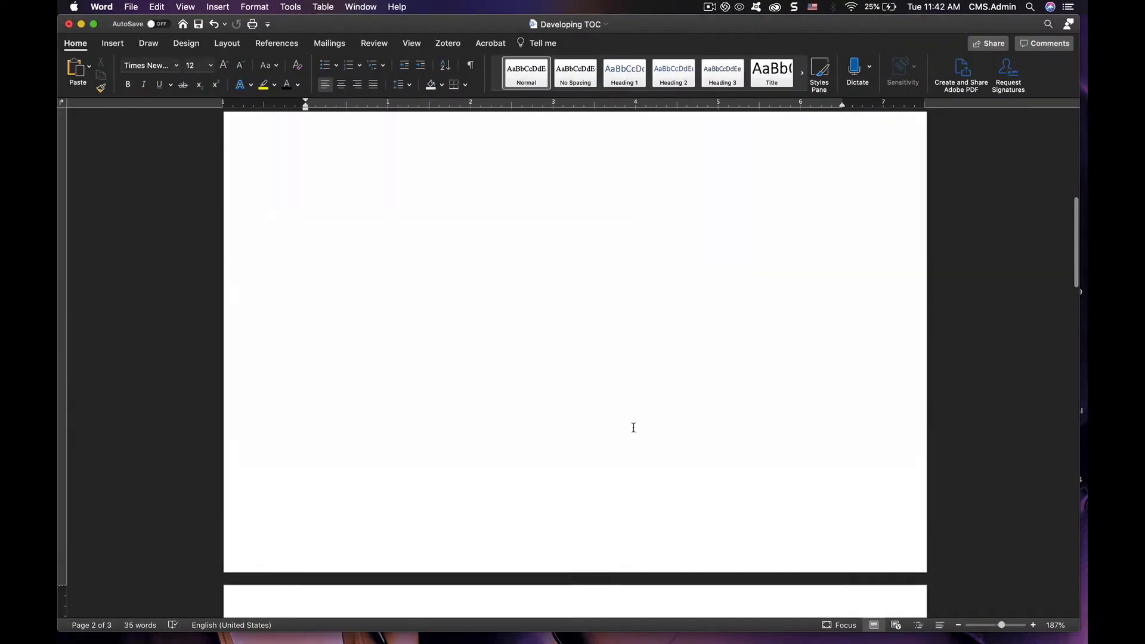
scroll(633, 428, up, 5)
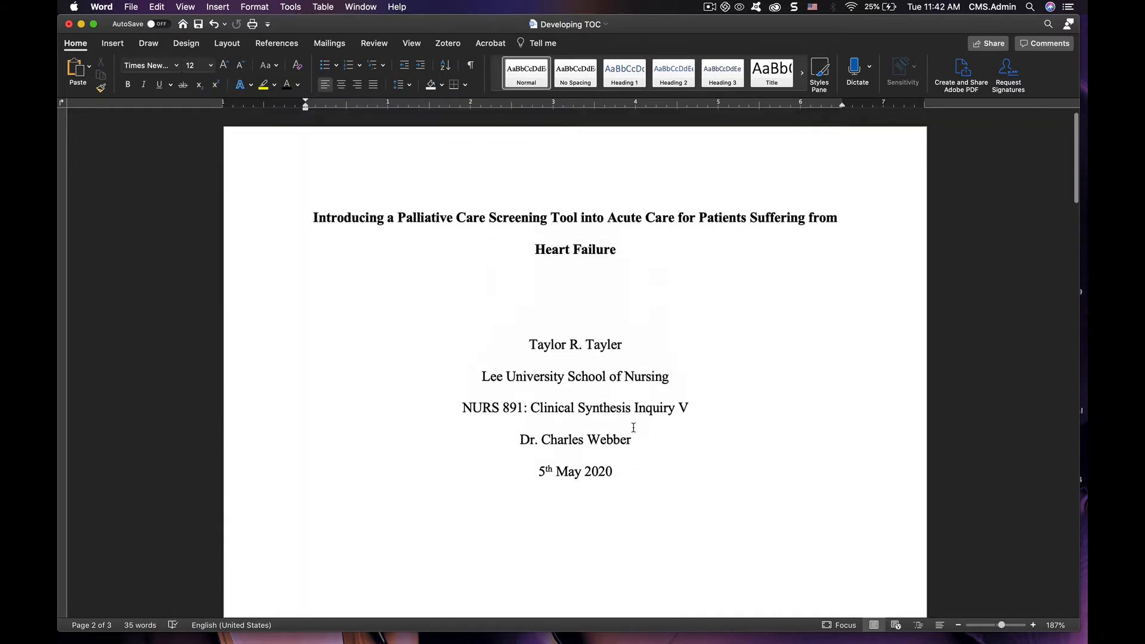
scroll(634, 428, down, 4)
scroll(633, 428, down, 1)
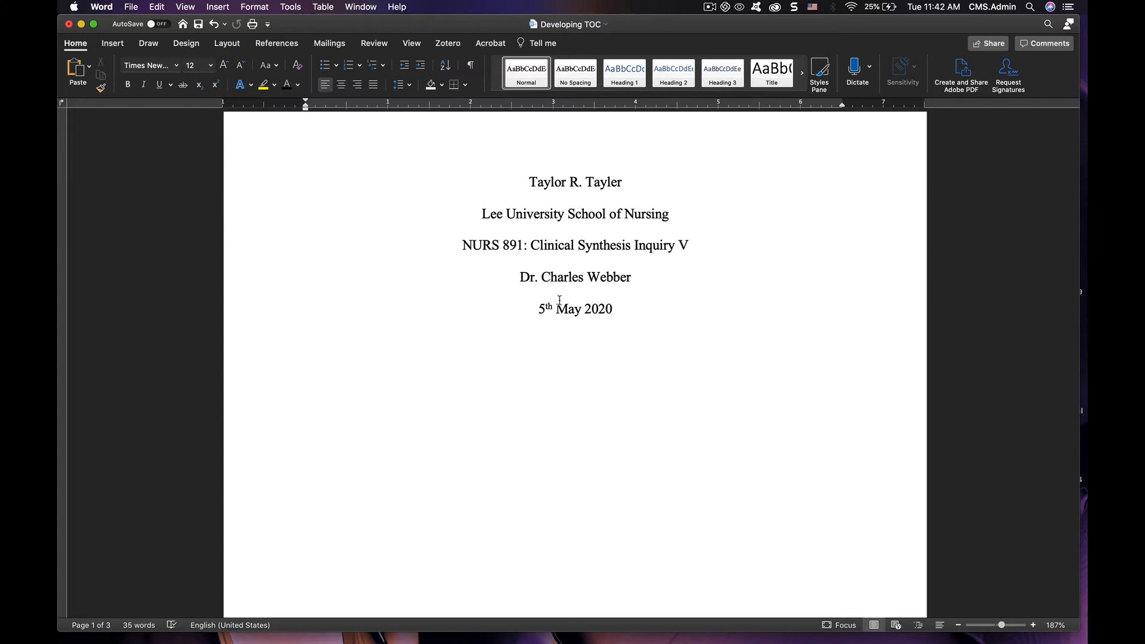
scroll(582, 352, down, 10)
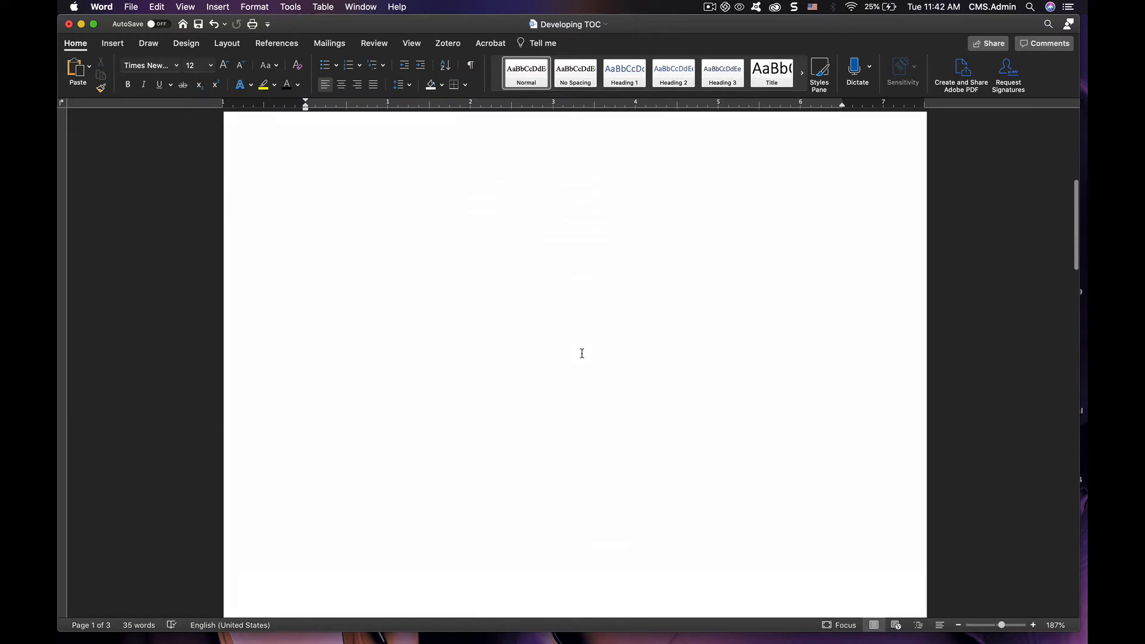
scroll(582, 353, down, 6)
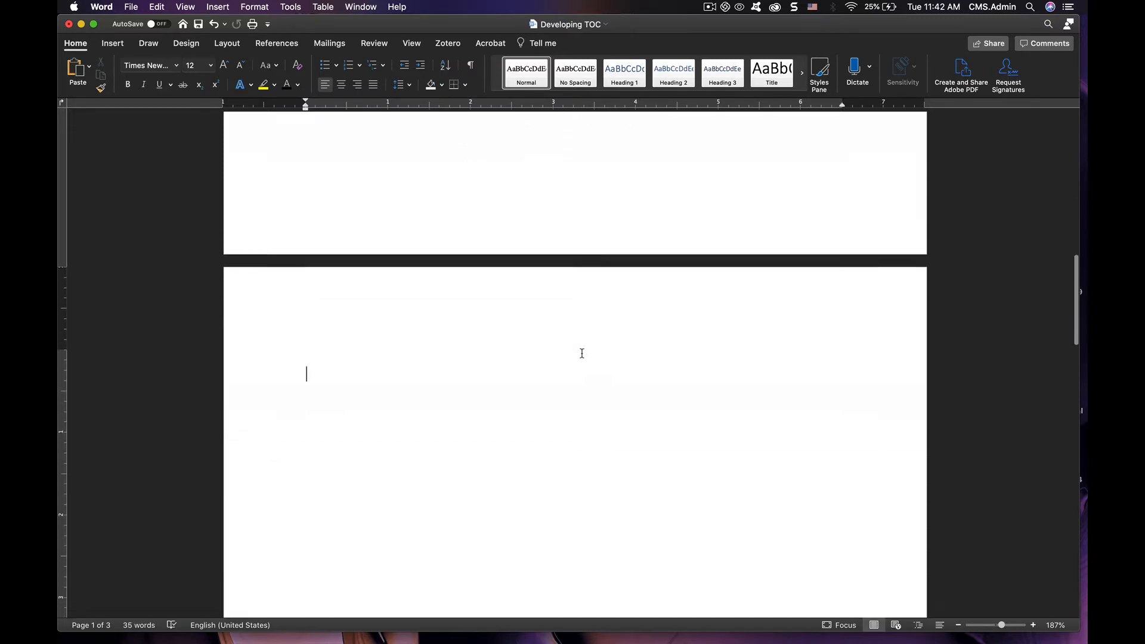
- Insert an automatic table of contents in the Formal style at the start of the blank second page
click(310, 361)
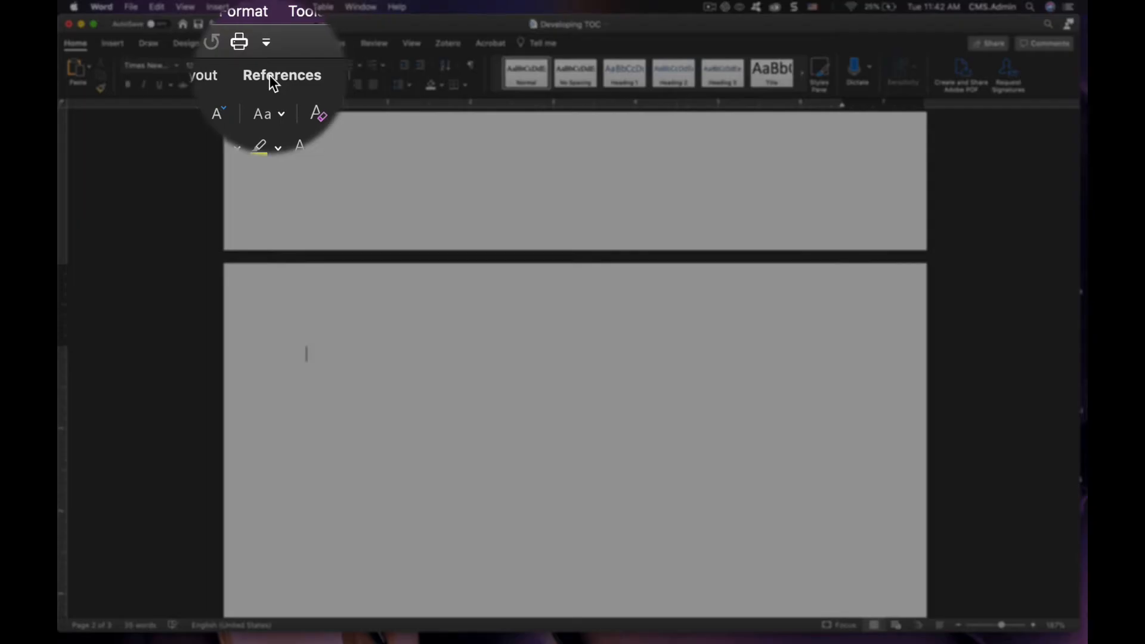
click(270, 75)
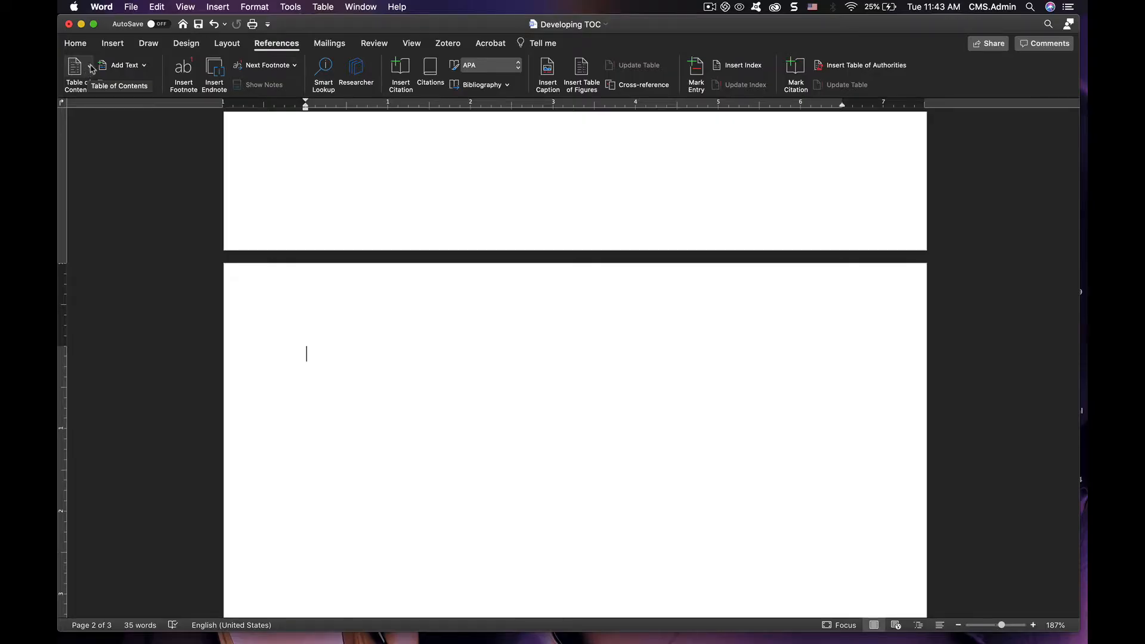
click(91, 70)
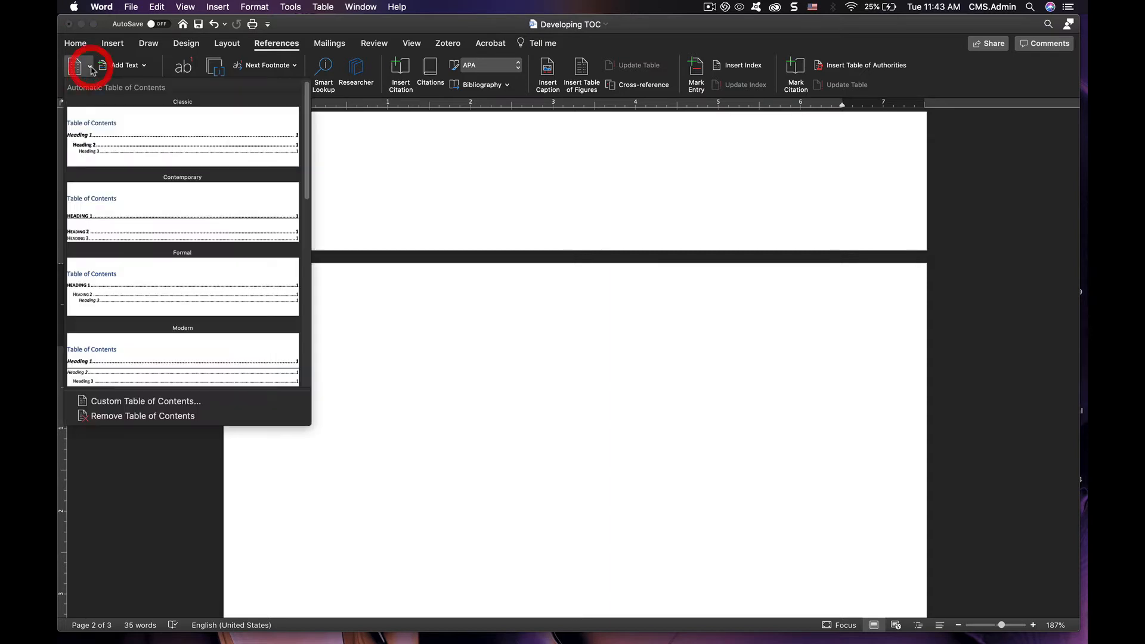
scroll(166, 187, down, 3)
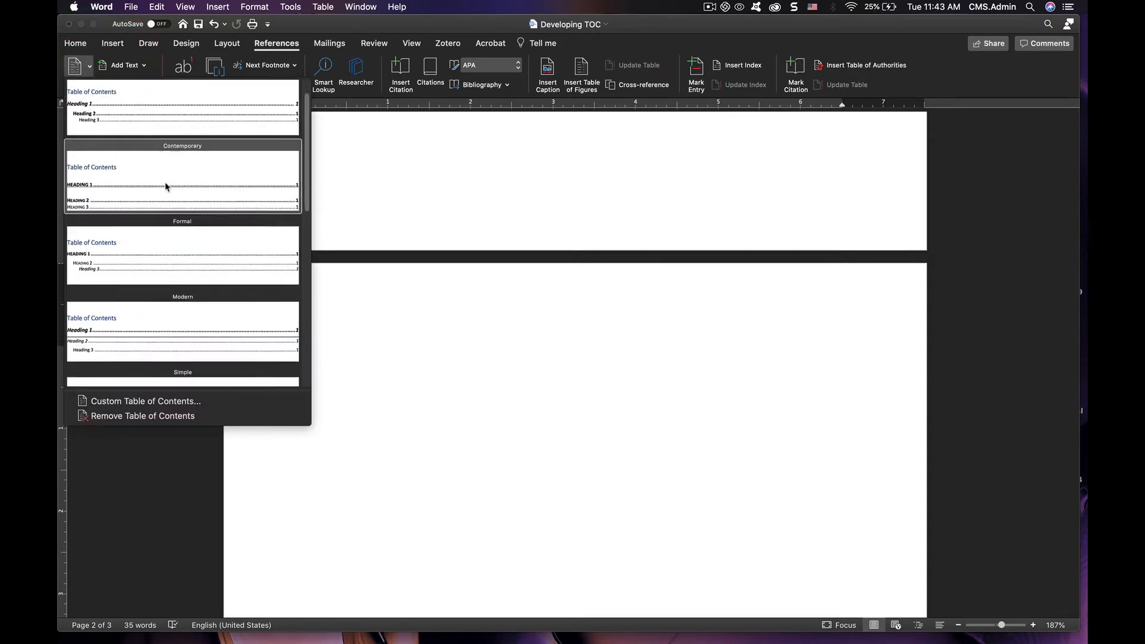
scroll(166, 187, down, 2)
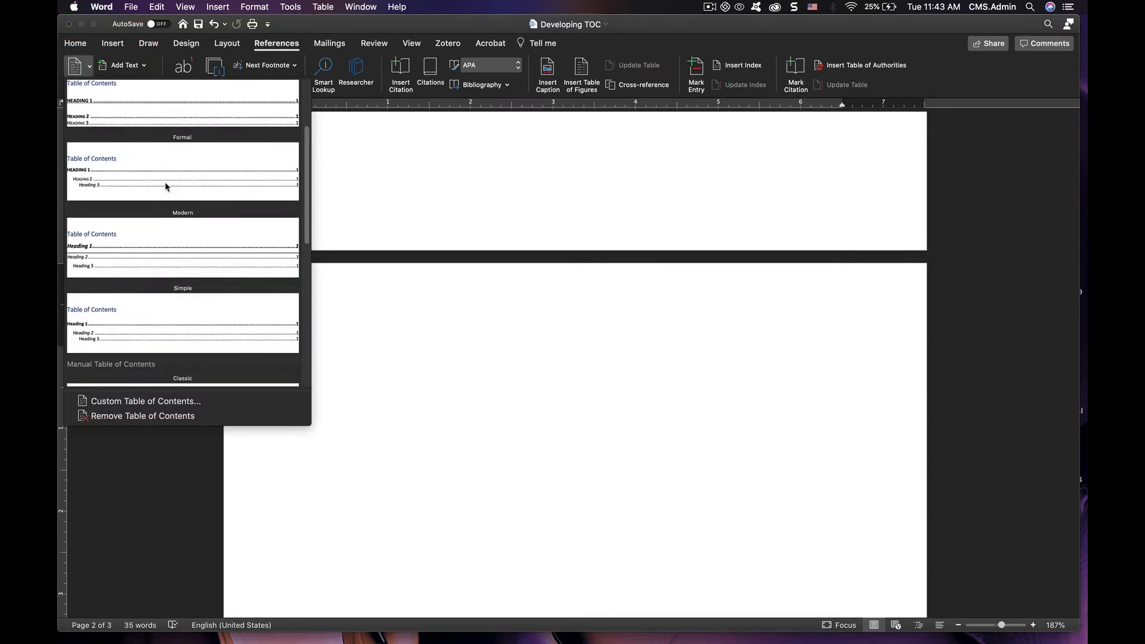
scroll(166, 186, down, 10)
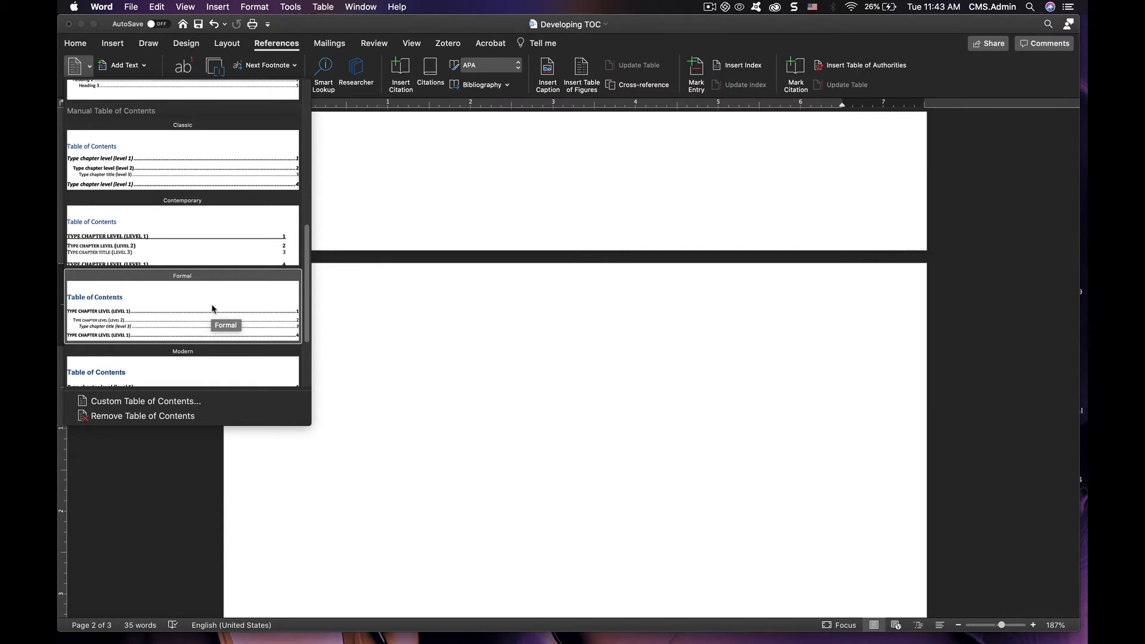
scroll(197, 298, up, 5)
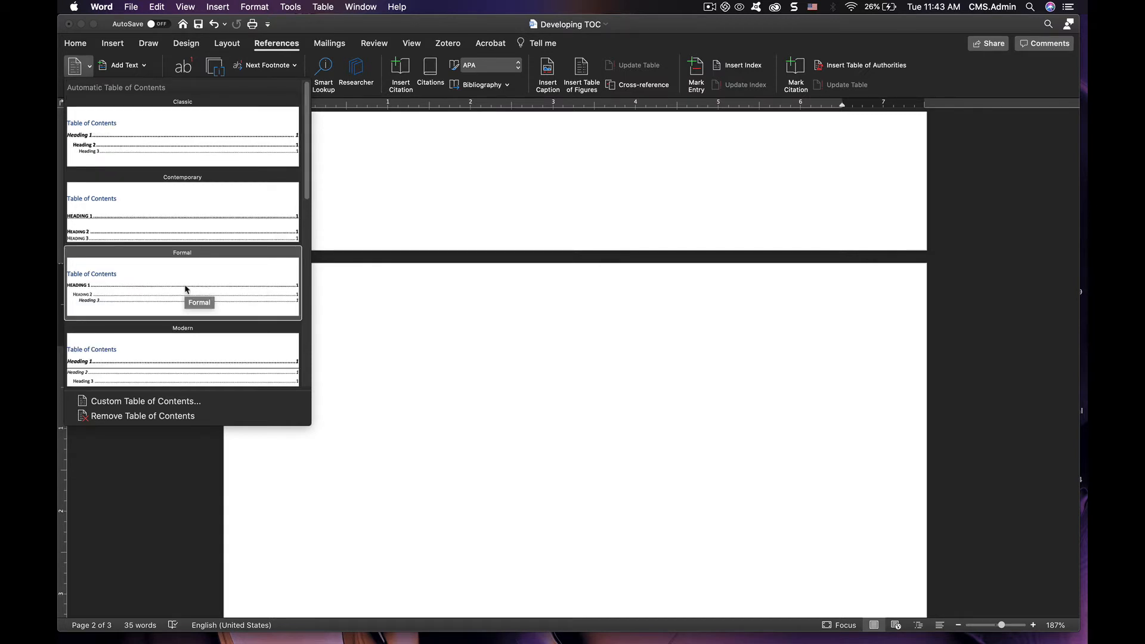
click(185, 289)
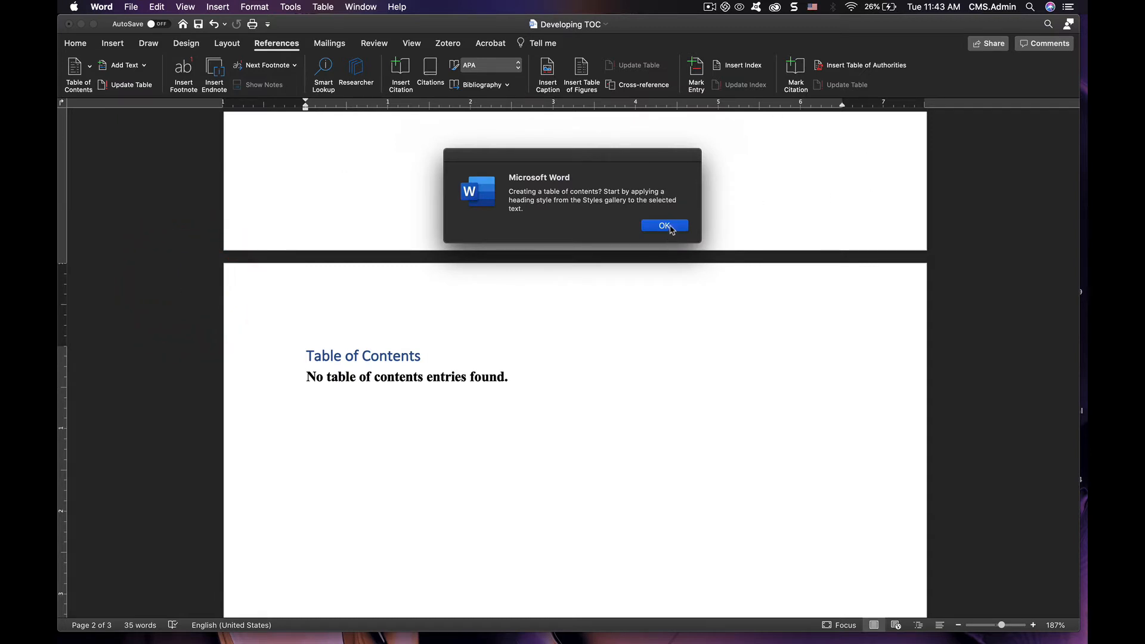
click(669, 226)
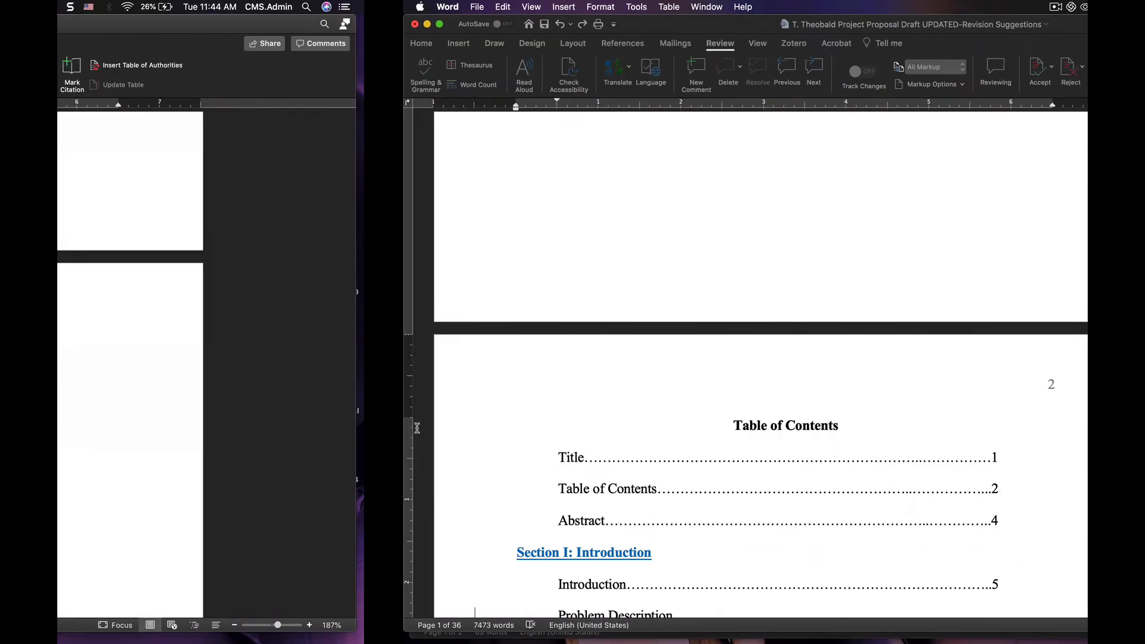
- Enter the heading text "Abstract" at the start of the third page of the Developing TOC document
scroll(417, 428, down, 5)
scroll(417, 428, down, 2)
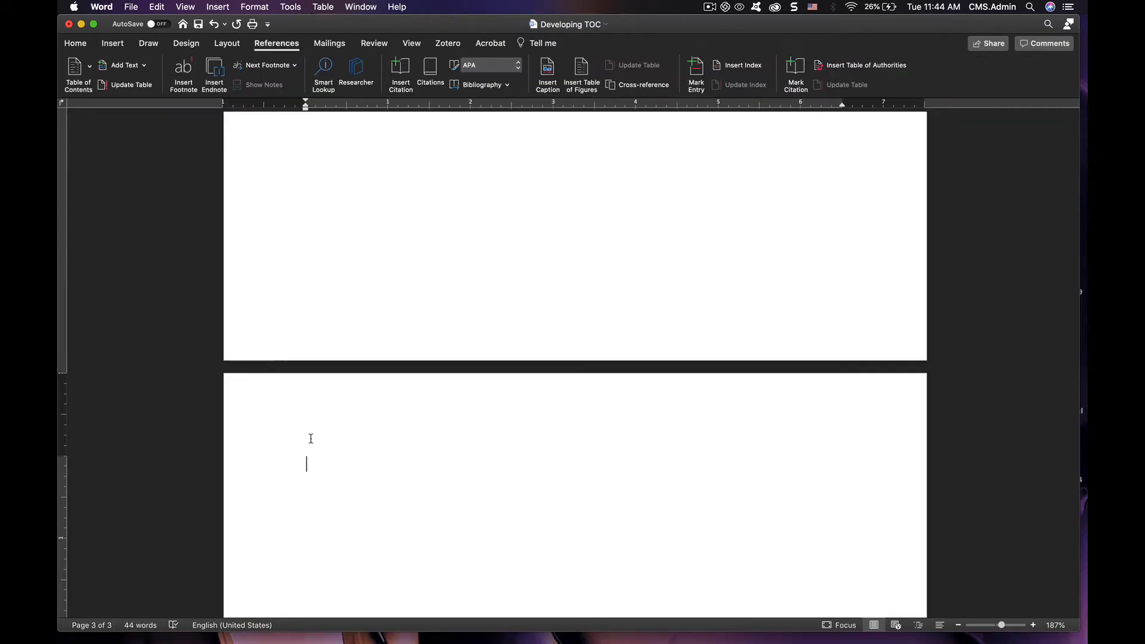
text(Abstract)
key(Return)
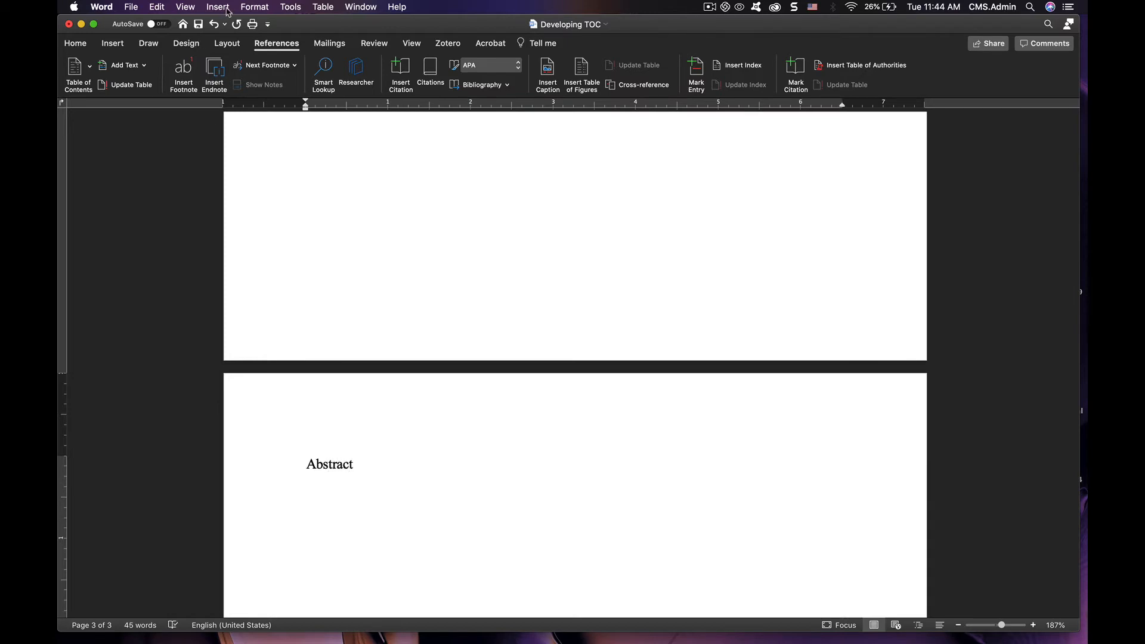
- Insert a page break after the Abstract text
click(217, 7)
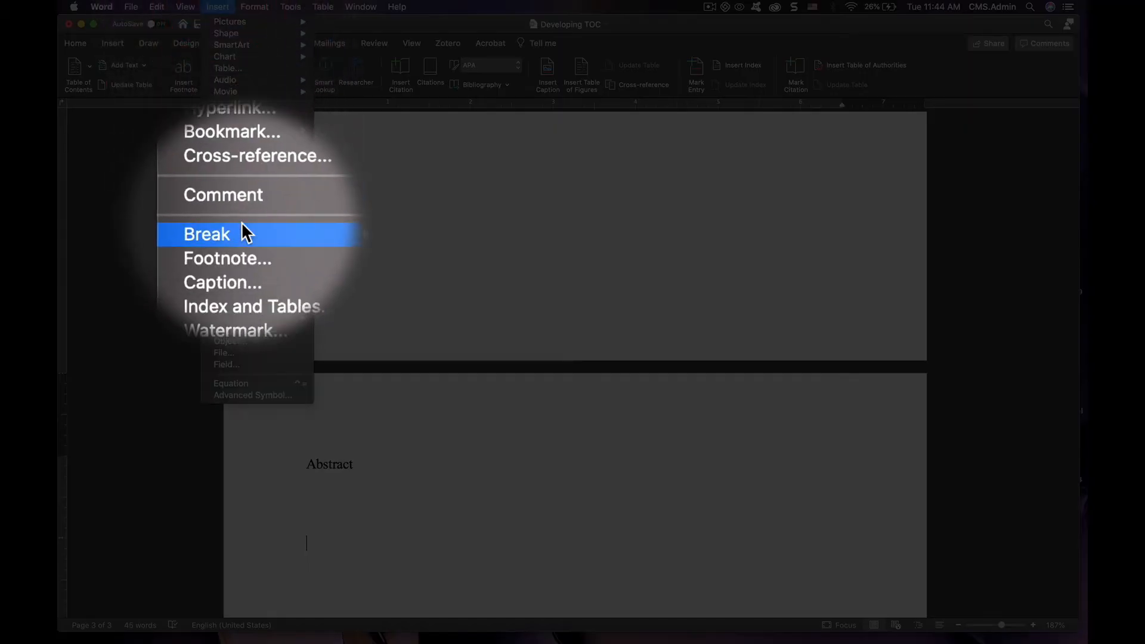
mouse_move(244, 234)
click(340, 228)
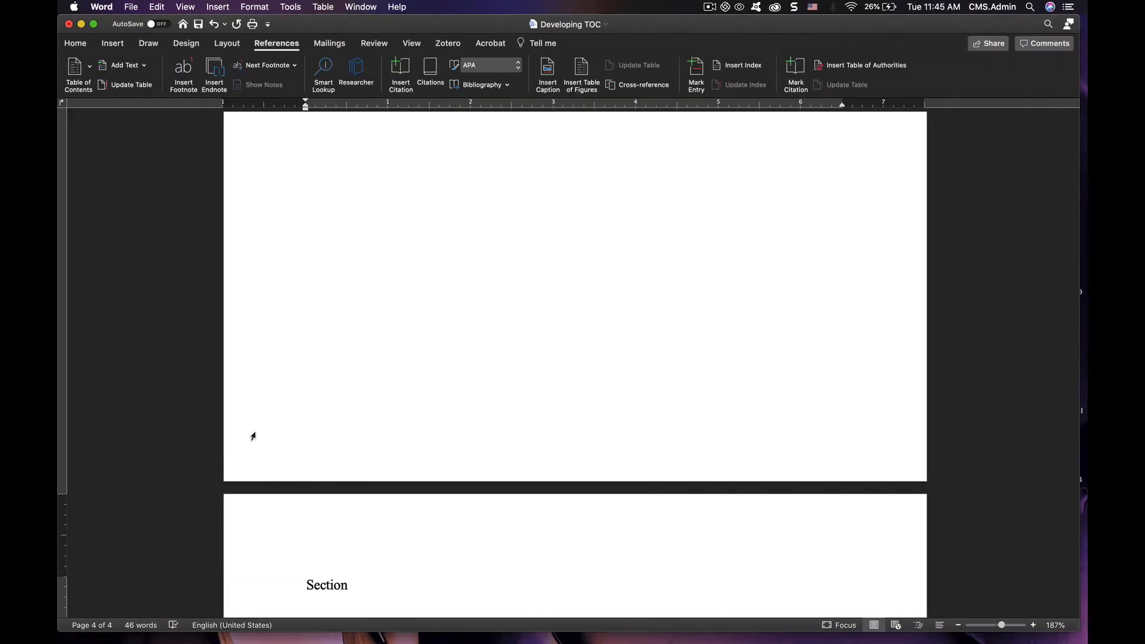
- Enter "Section I: Introduction" on the fourth page with "Introduction" on the line below it
text(I)
text(: Intre)
text(duction)
text(Introduction)
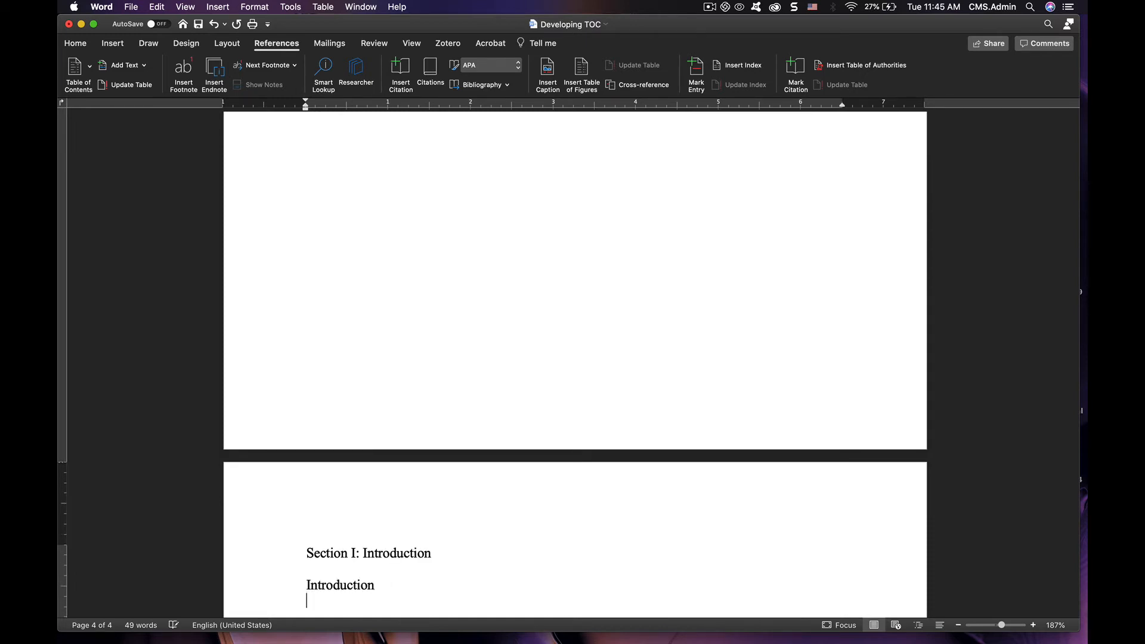
- Insert a page break after the Introduction line to start a fifth page
scroll(245, 174, down, 5)
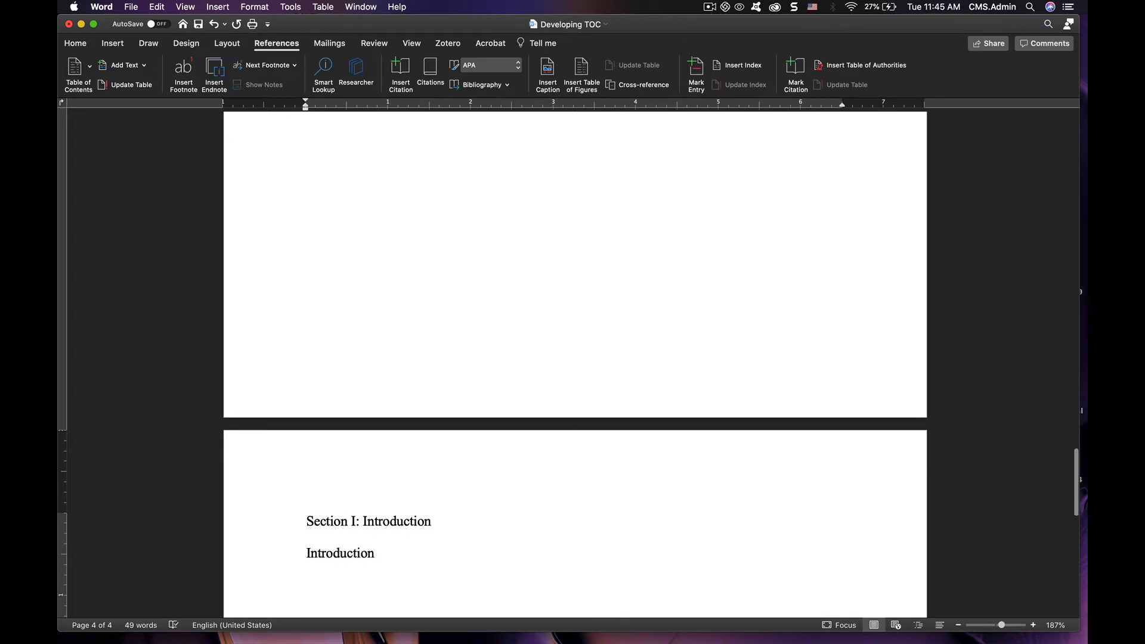
click(217, 7)
mouse_move(280, 230)
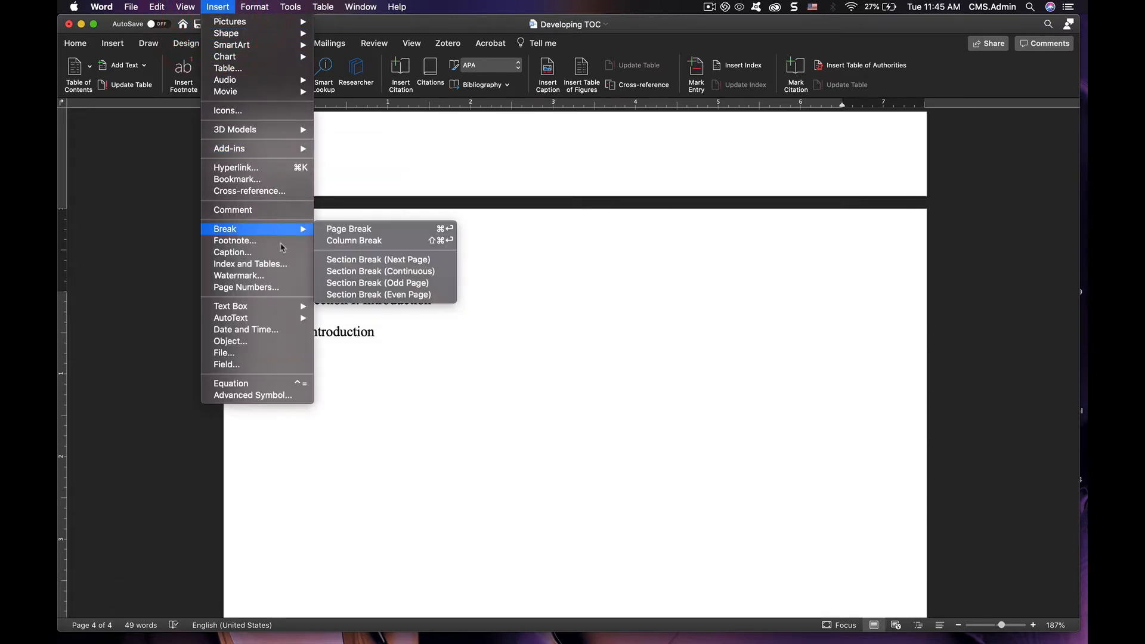
click(356, 230)
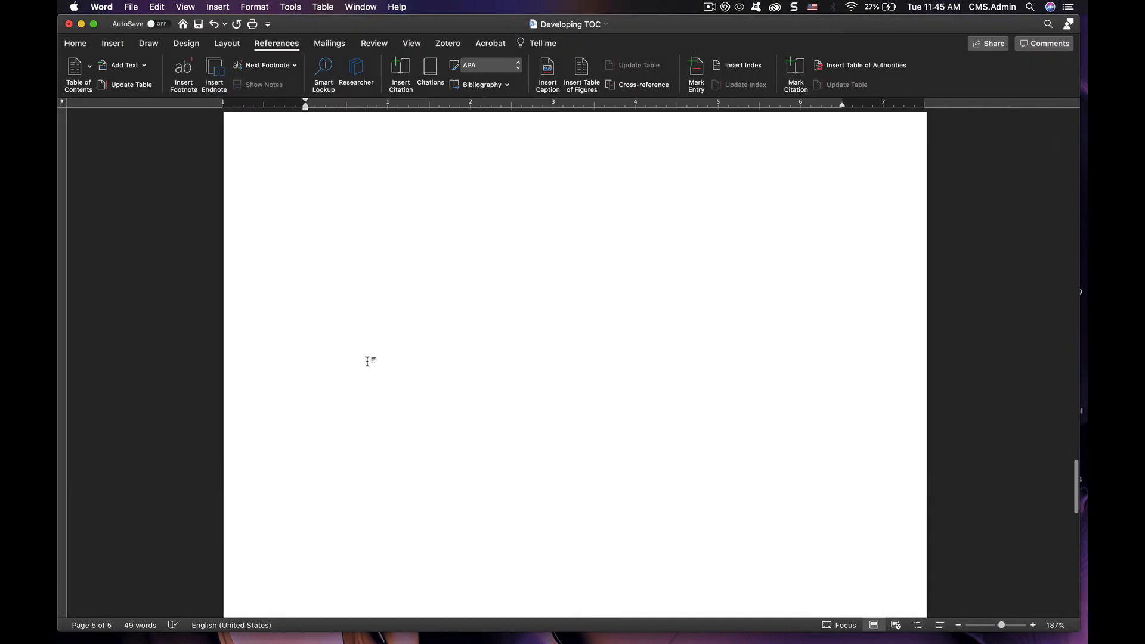
- Enter "Problem Description" on the fourth page, several blank lines below the Introduction line
click(315, 404)
key(Return)
key(Return)
key(Return)
key(Return)
key(Return)
key(Return)
key(Return)
text(Problem Description)
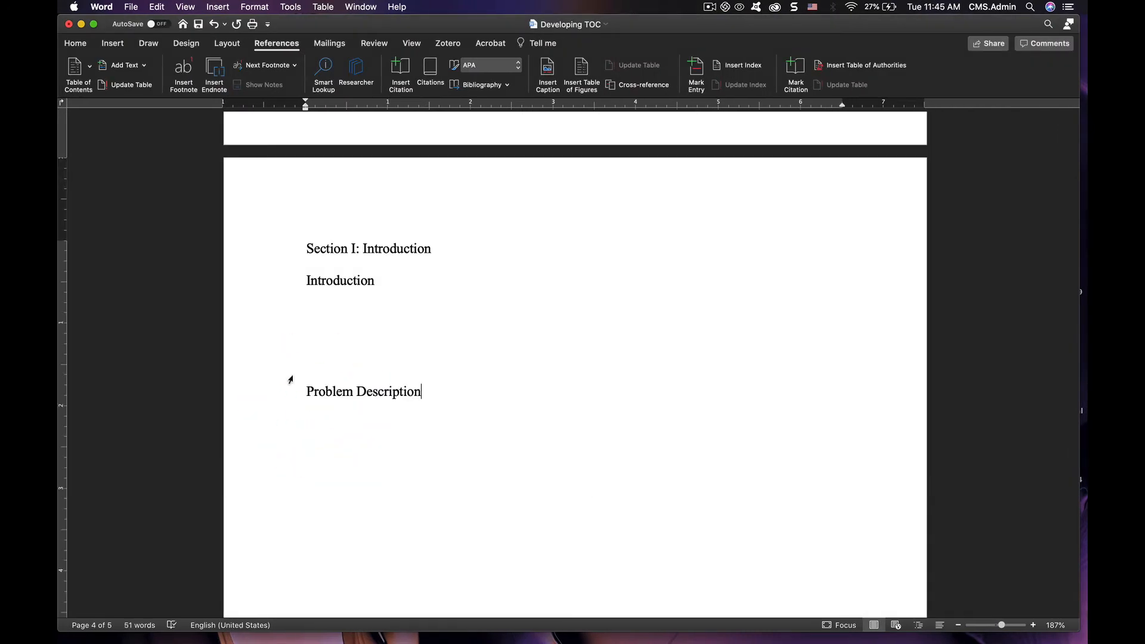
- Add more blank lines between Introduction and Problem Description on the fourth page
click(323, 356)
key(Return)
key(Return)
key(Return)
key(Return)
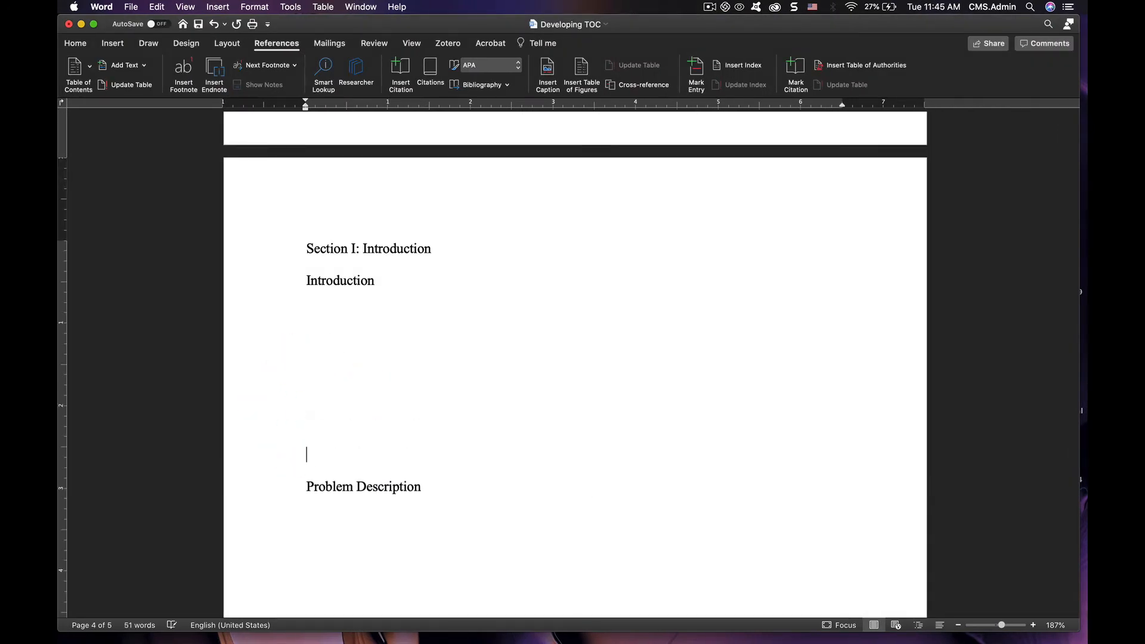
- Enter "Background Significance" at the start of the fifth page, followed by several blank lines
scroll(575, 358, down, 5)
scroll(322, 356, down, 5)
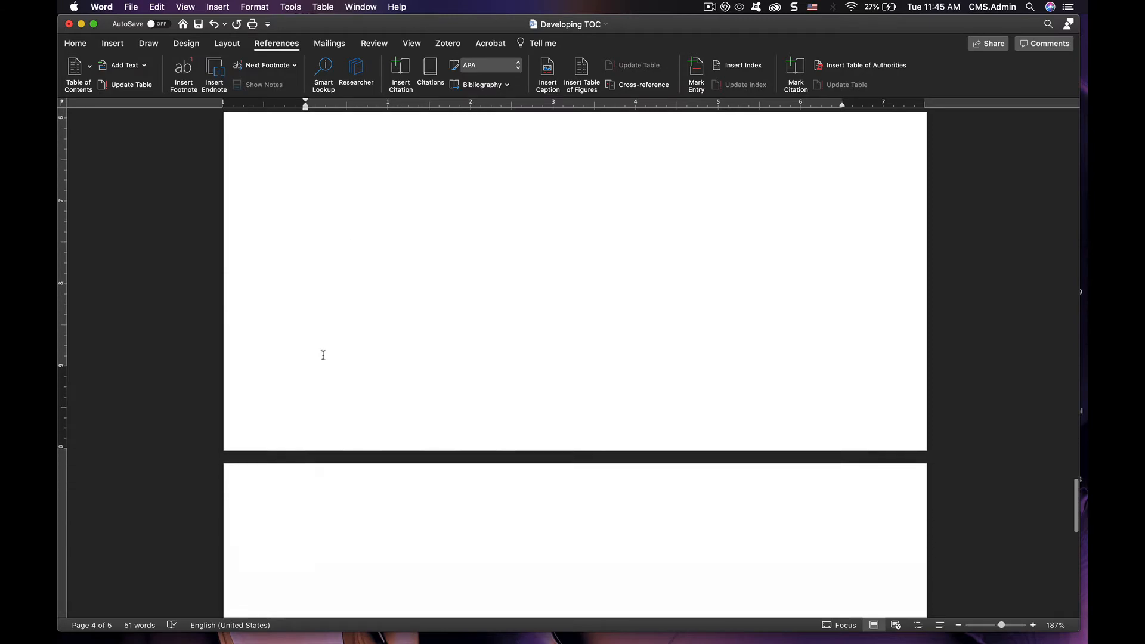
click(312, 439)
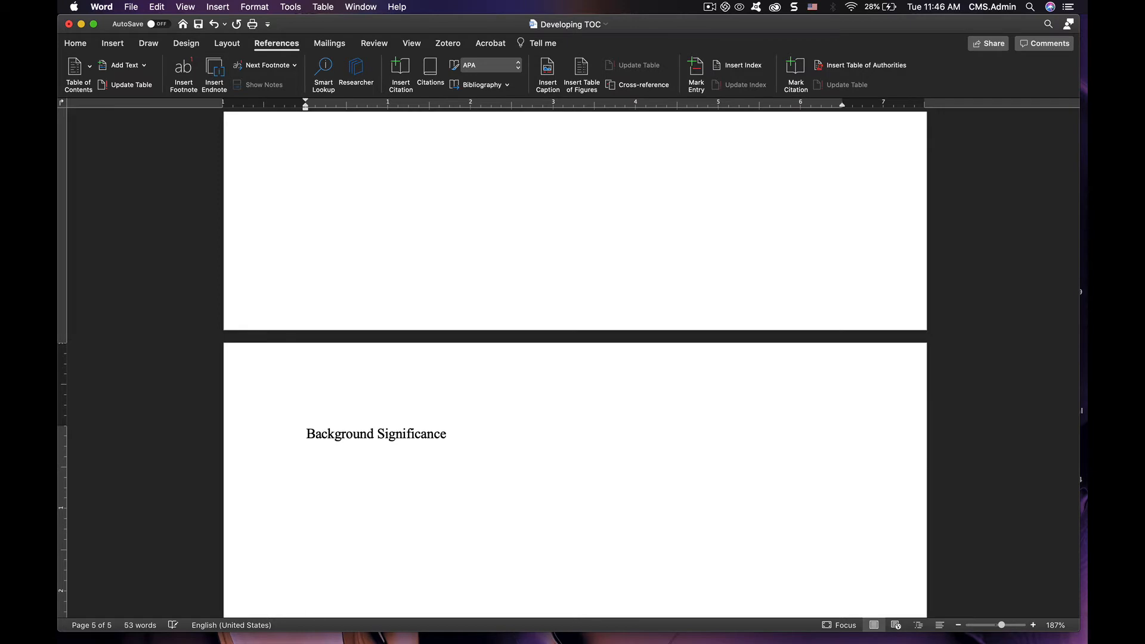
scroll(575, 364, down, 3)
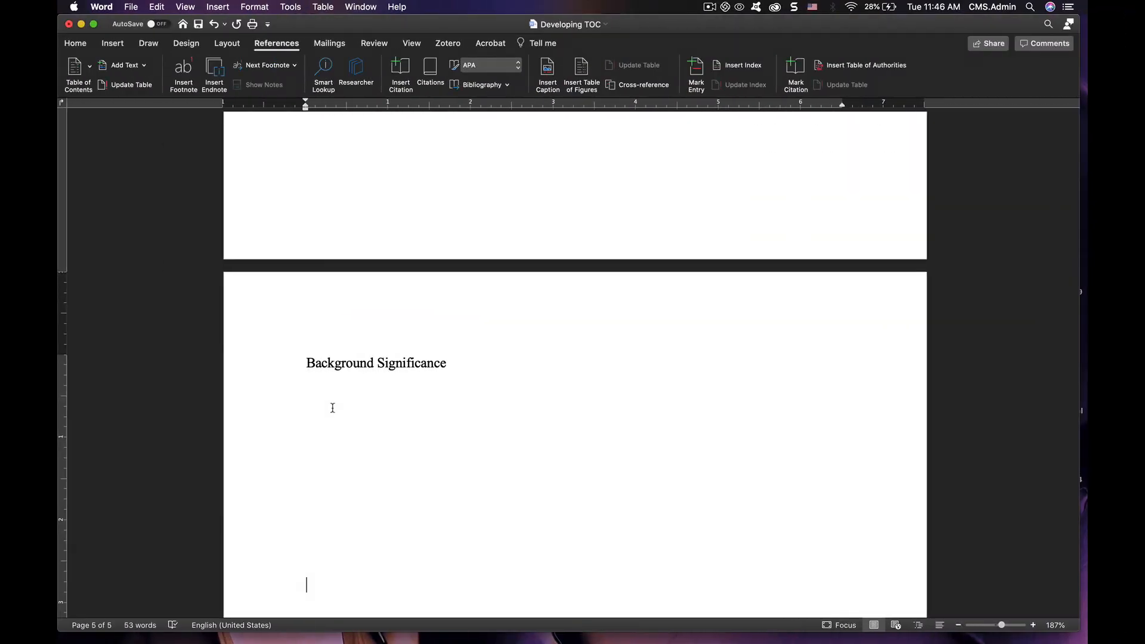
- Enter "Purpose" below Background Significance on the fifth page, with blank lines after it
text(Purpose)
key(Return)
key(Return)
key(Return)
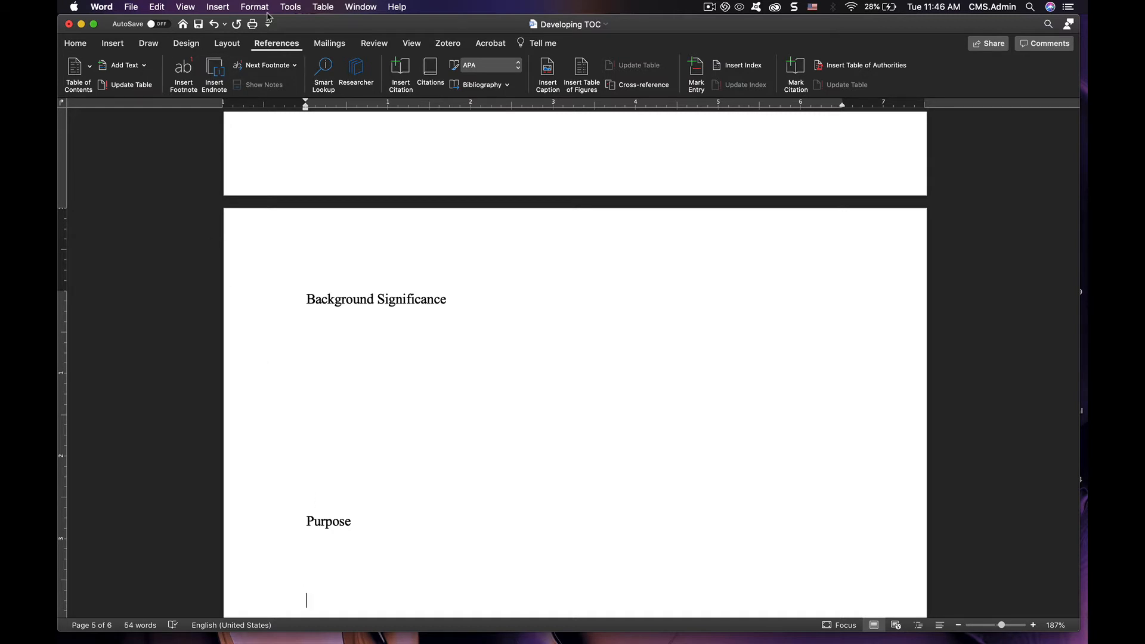
- Insert a page break and enter "PICO\T Question" on the sixth page, with "Review of Literature" several lines below it
click(218, 8)
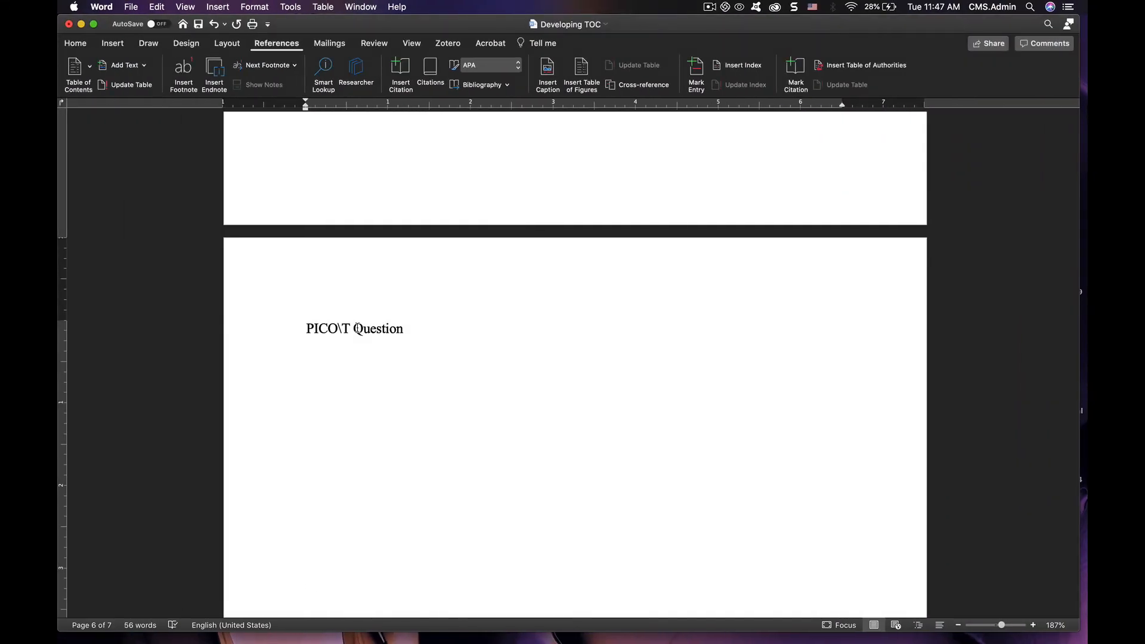
text(Review of Literature)
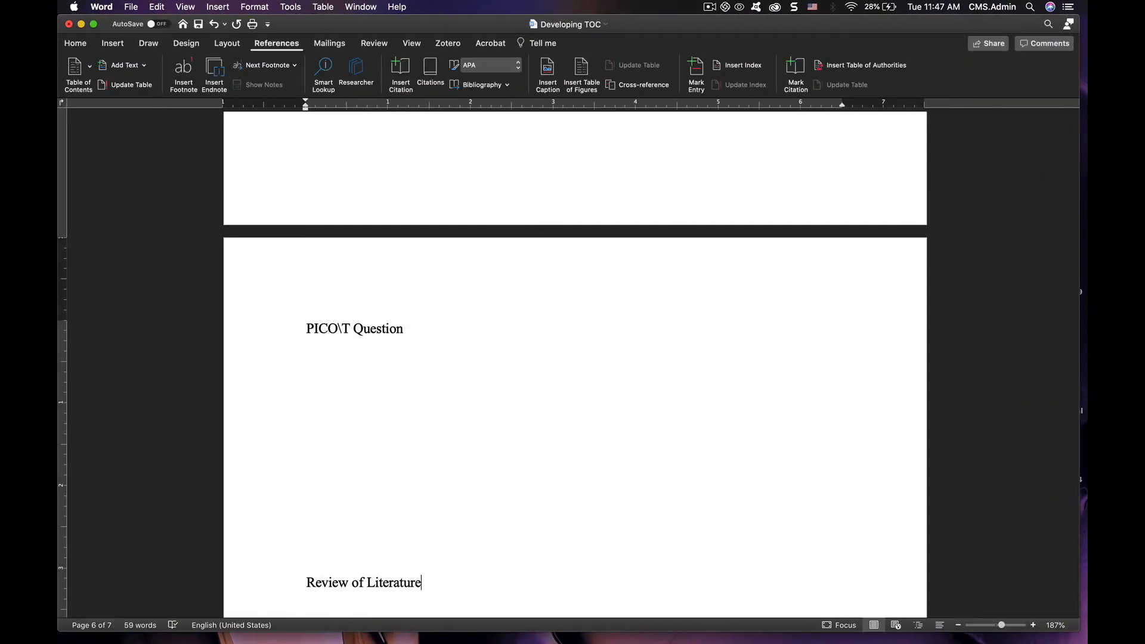
scroll(575, 358, down, 2)
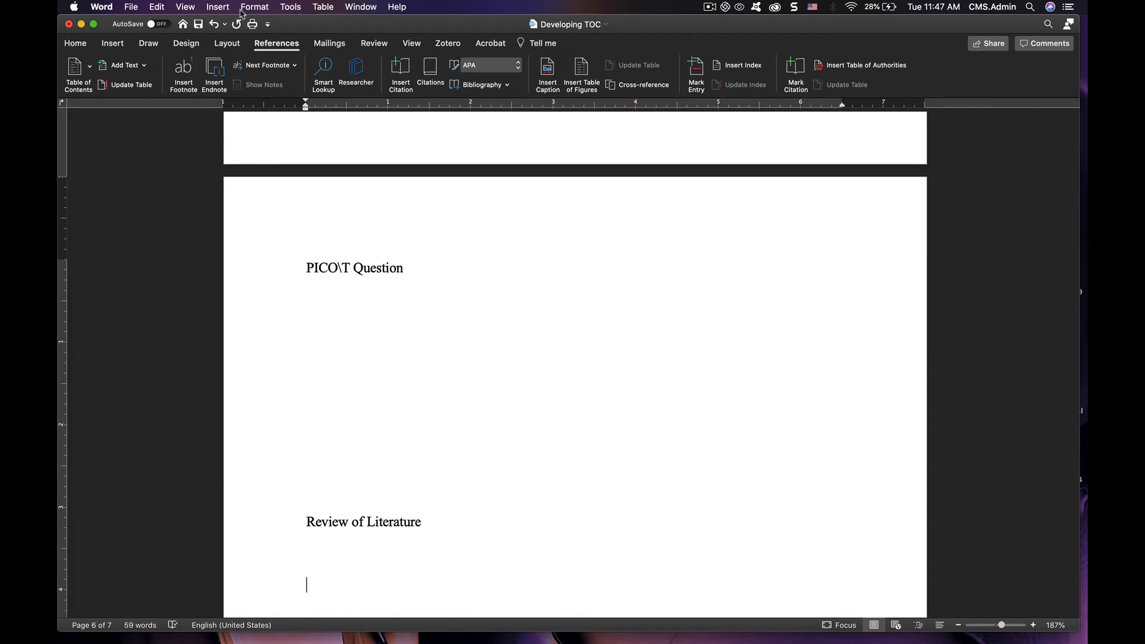
- Insert a page break after Review of Literature and enter "Section II: Frameworks" on the seventh page
click(218, 6)
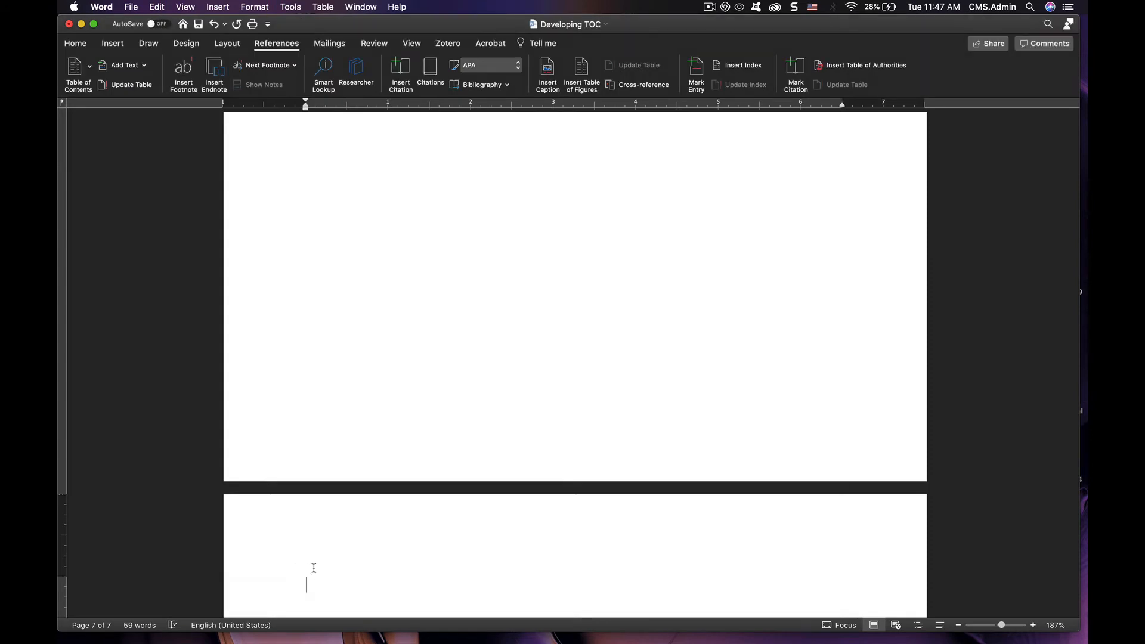
text(Section II: Frameworks)
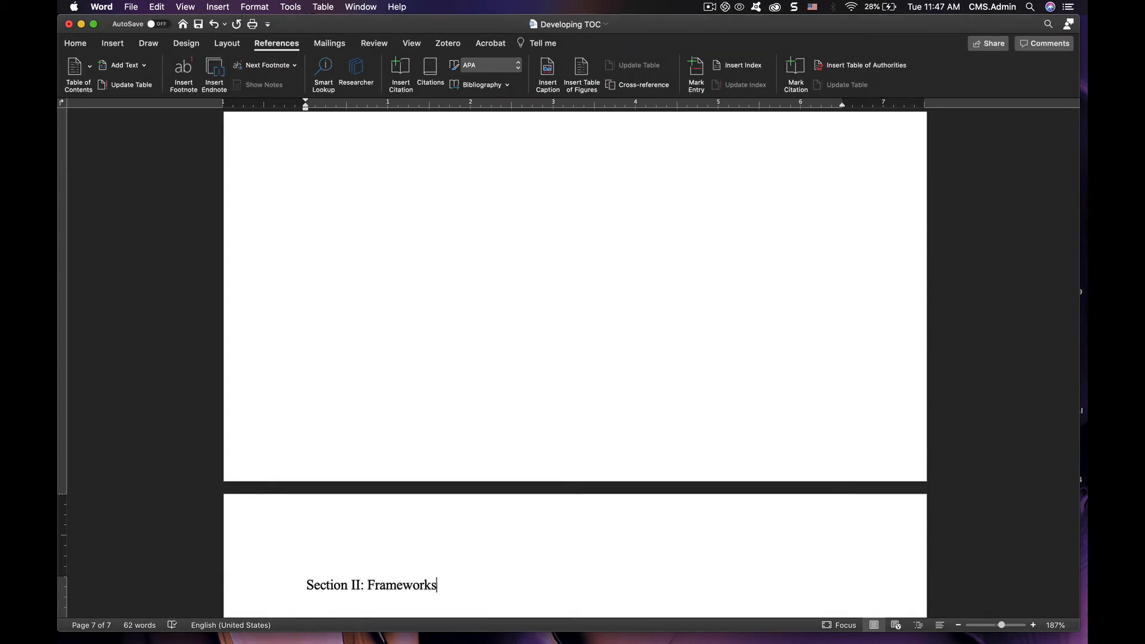
- Look over the title, table of contents and Abstract pages, and the front pages of the finished project proposal draft for comparison
scroll(575, 364, up, 20)
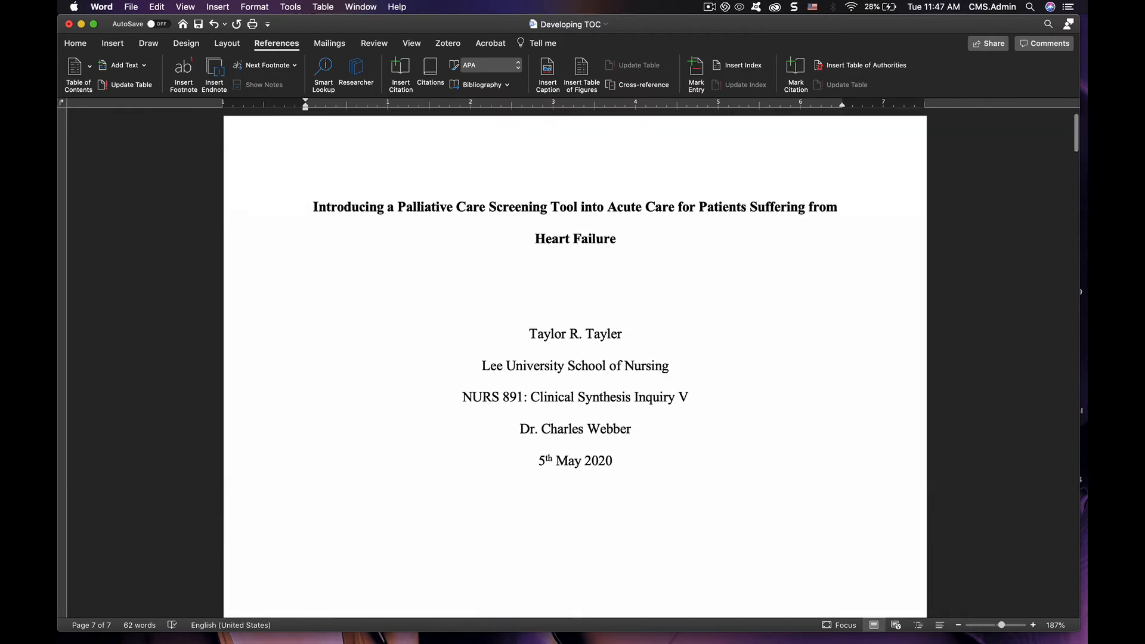
scroll(575, 364, down, 15)
scroll(575, 364, up, 2)
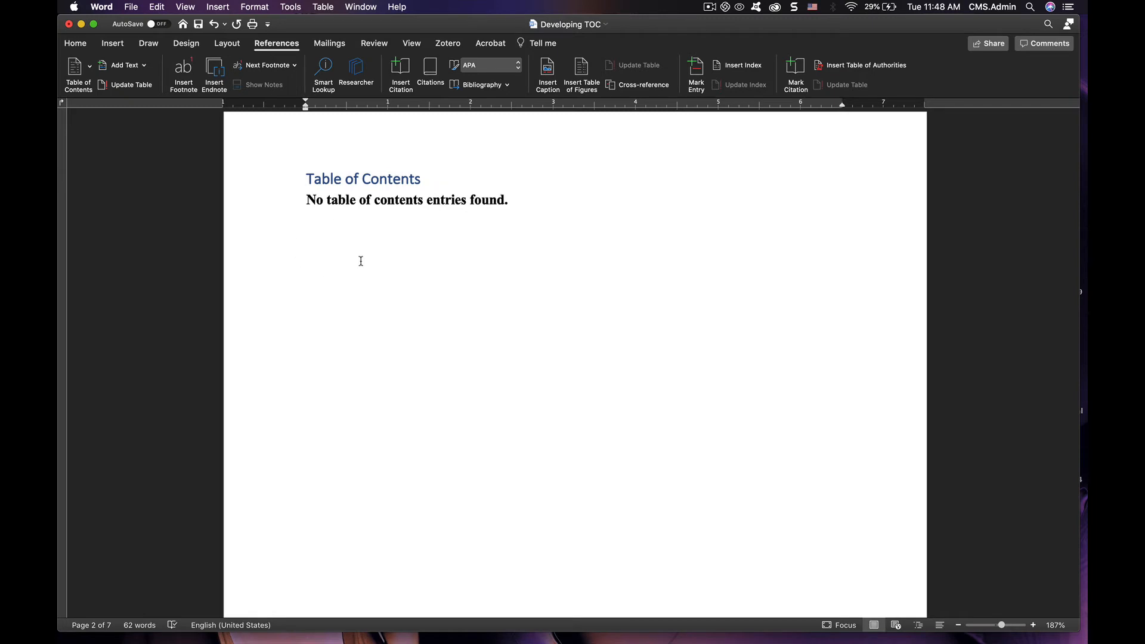
scroll(343, 289, down, 15)
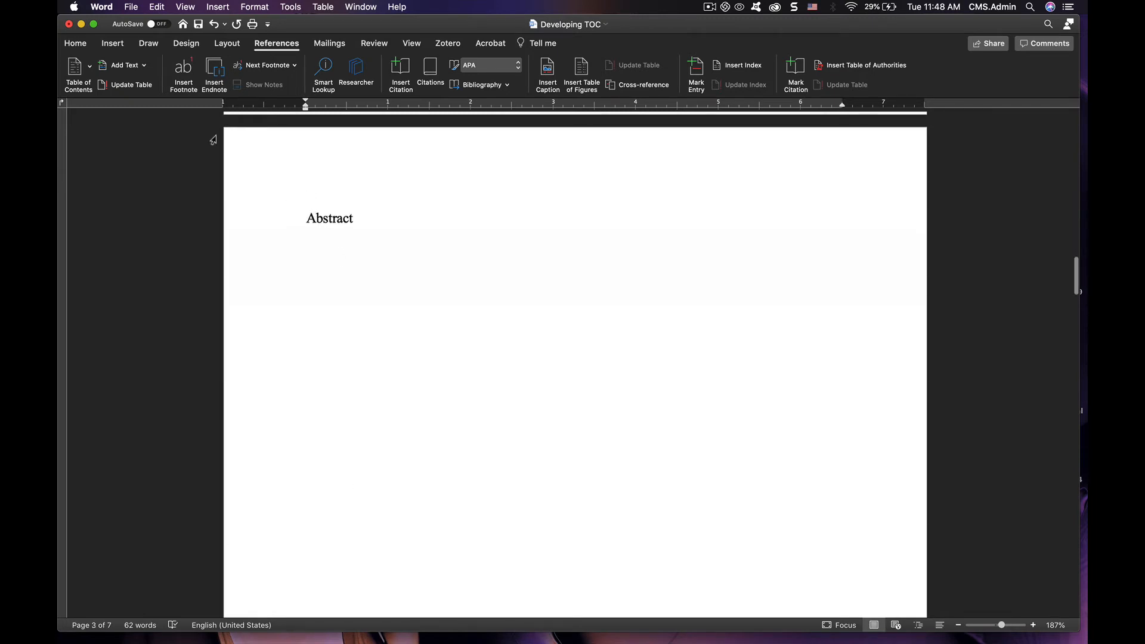
click(74, 44)
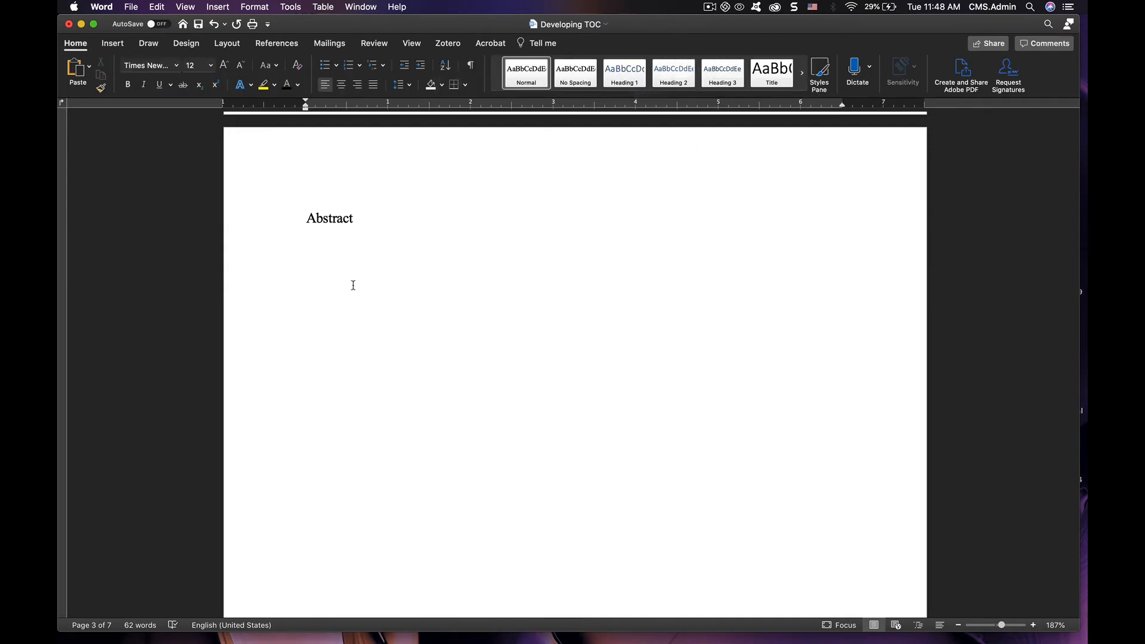
scroll(352, 284, up, 2)
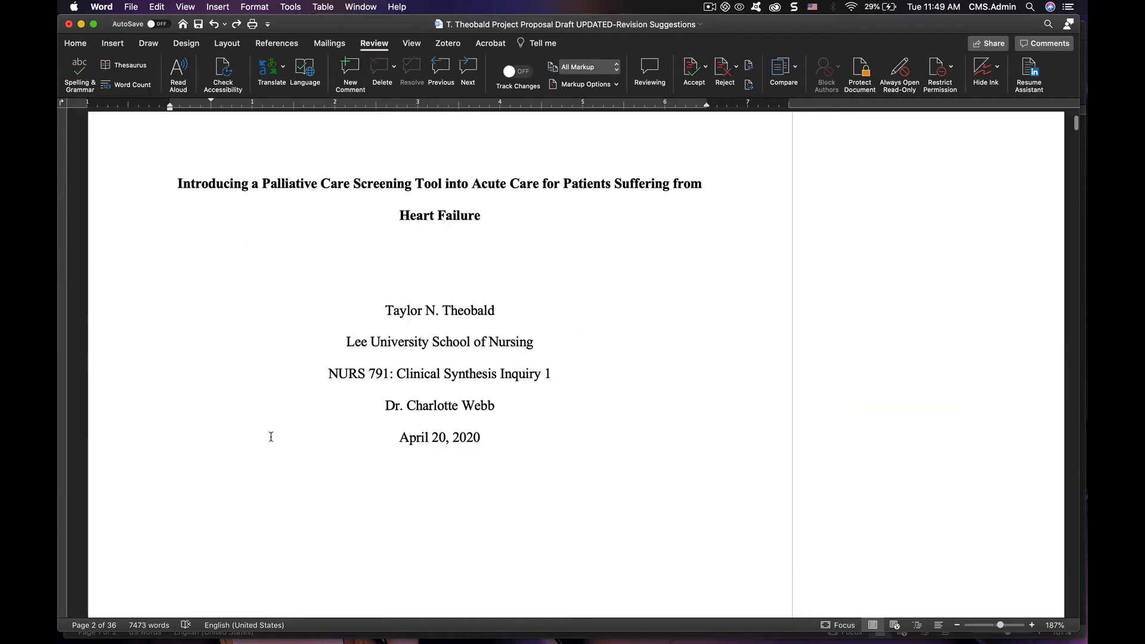
scroll(270, 437, up, 4)
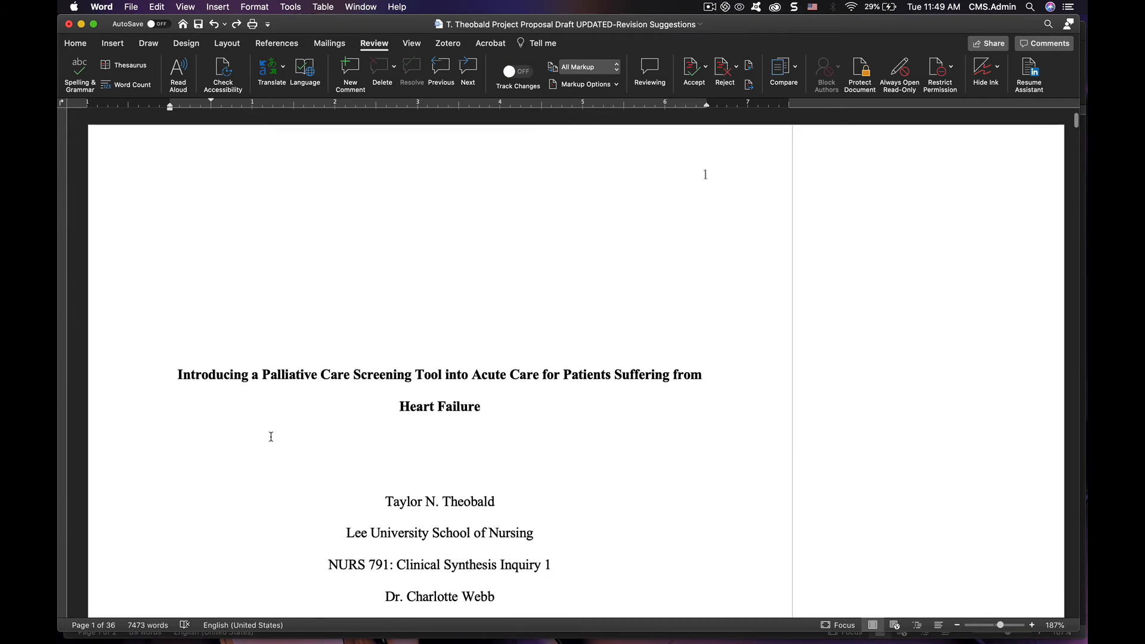
scroll(304, 390, down, 20)
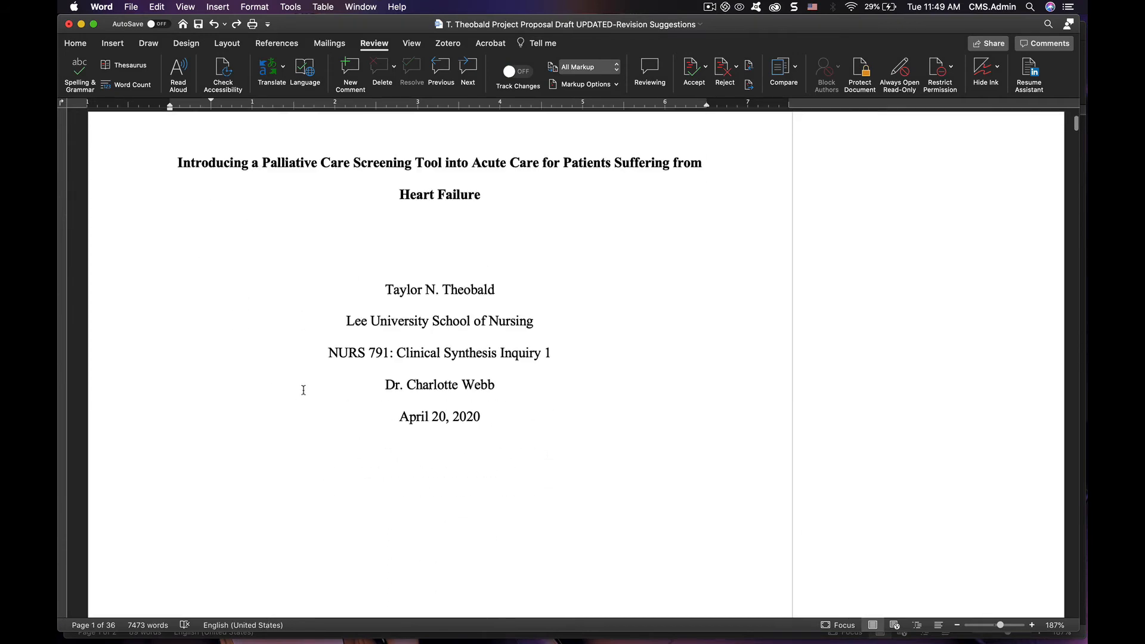
scroll(304, 390, down, 3)
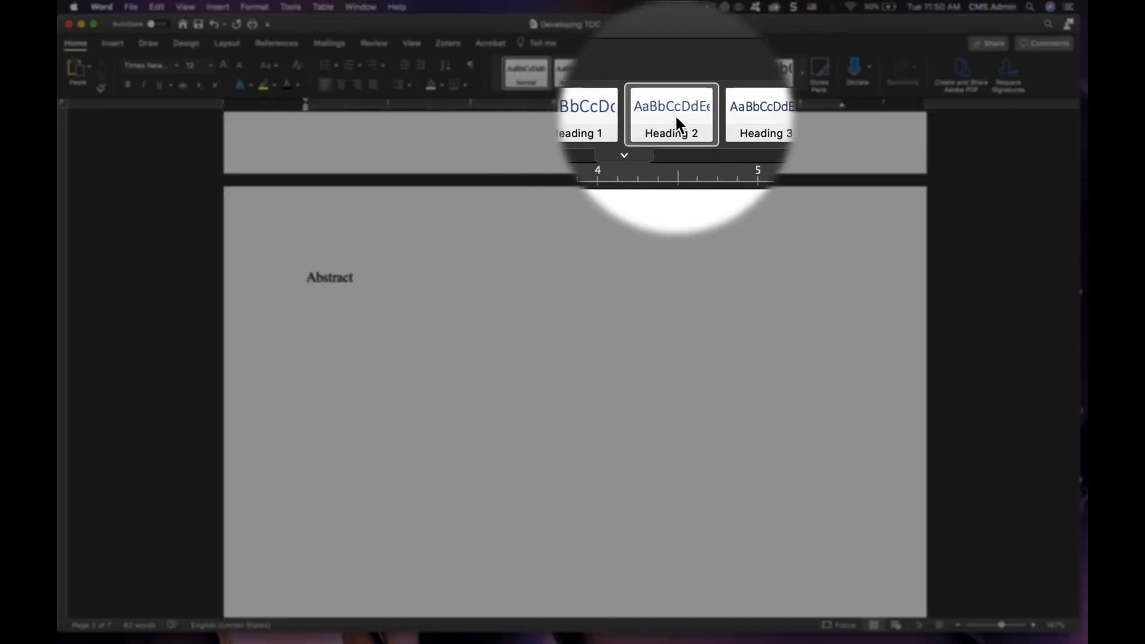
- Apply the Heading 2 style to the Abstract line on the third page of Developing TOC
scroll(357, 302, up, 2)
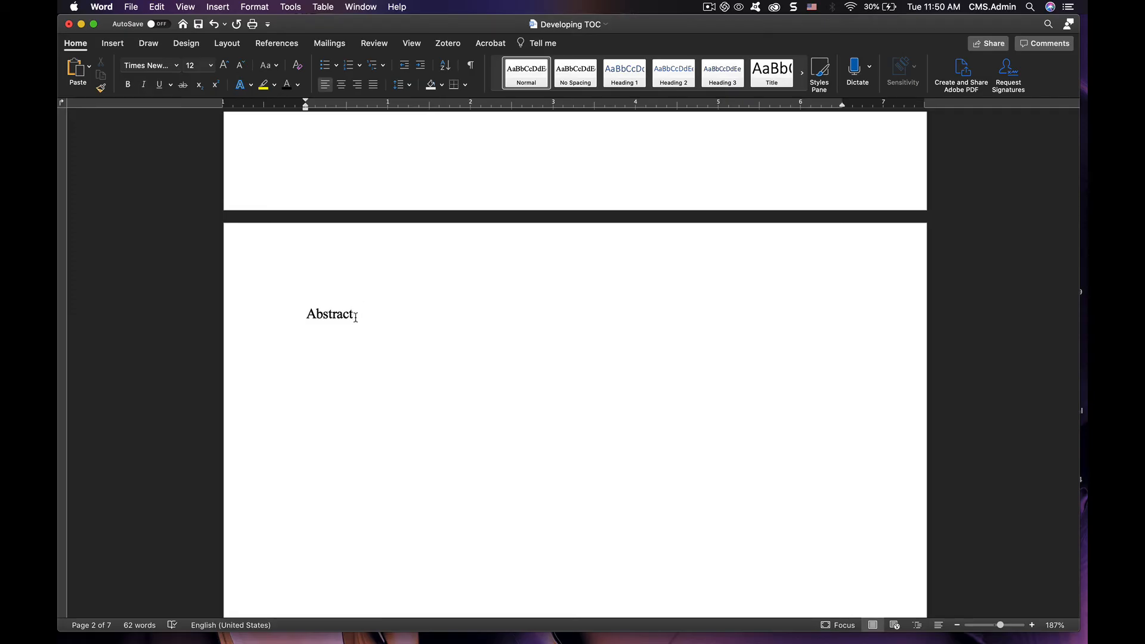
drag(356, 317, 307, 316)
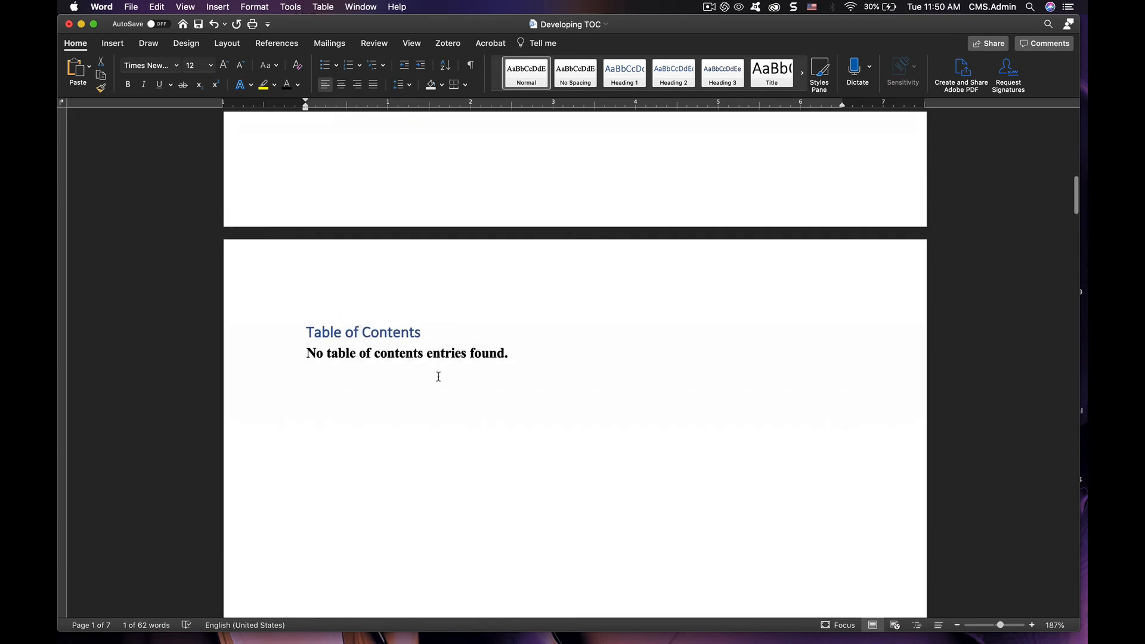
click(399, 353)
scroll(430, 358, down, 5)
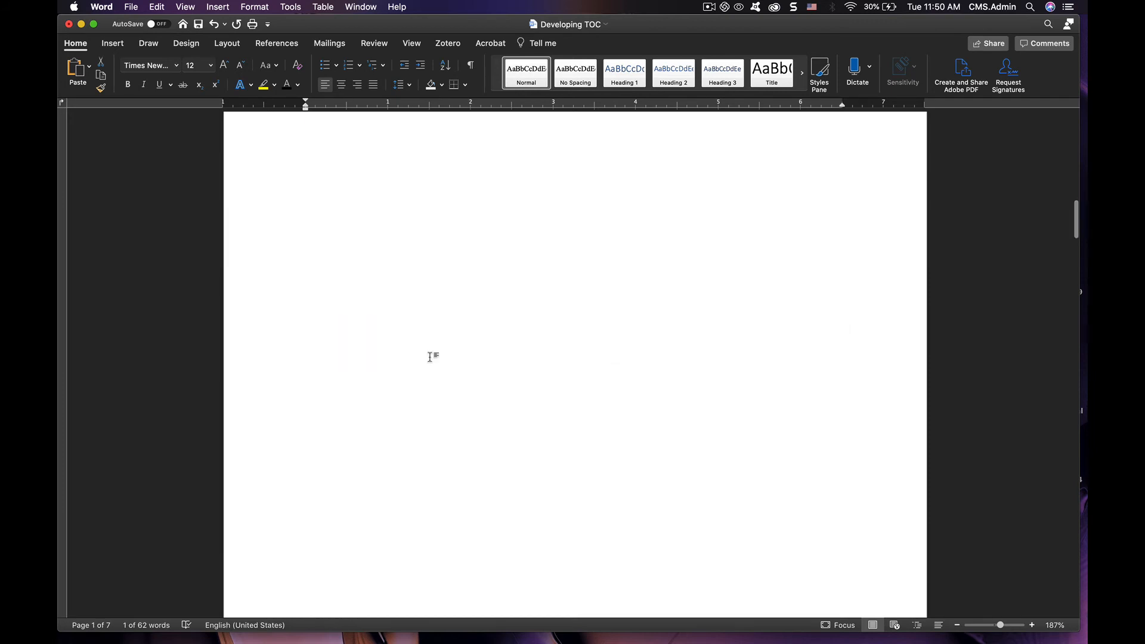
scroll(430, 357, down, 6)
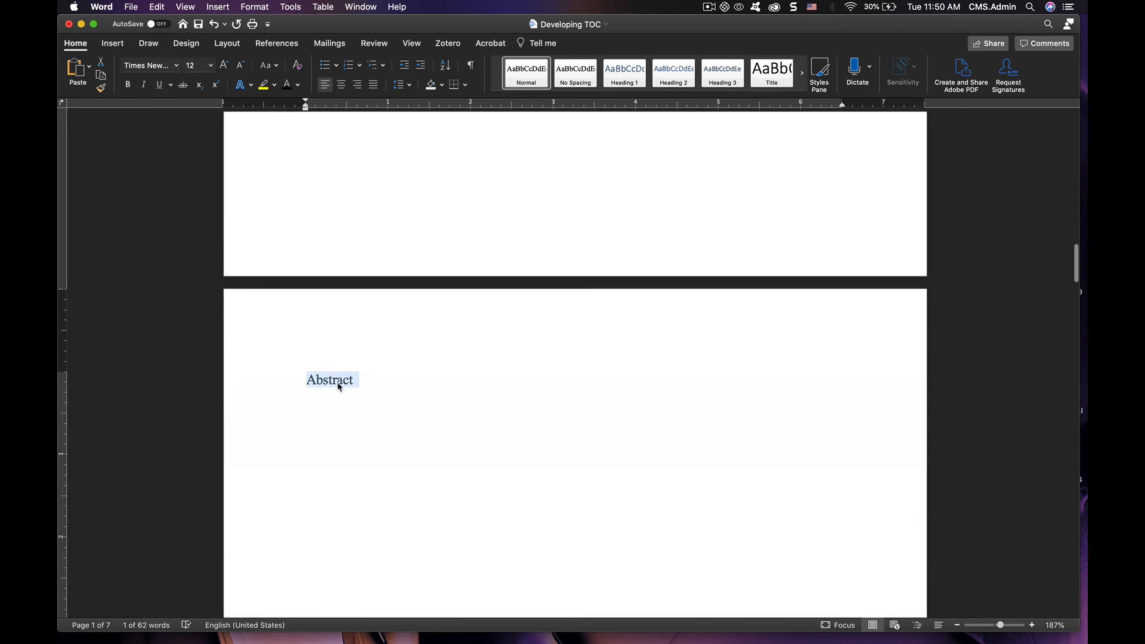
click(673, 76)
- Apply the Heading 1 style to "Section I: Introduction" and Heading 2 to the Introduction line below it
scroll(264, 320, down, 10)
click(263, 315)
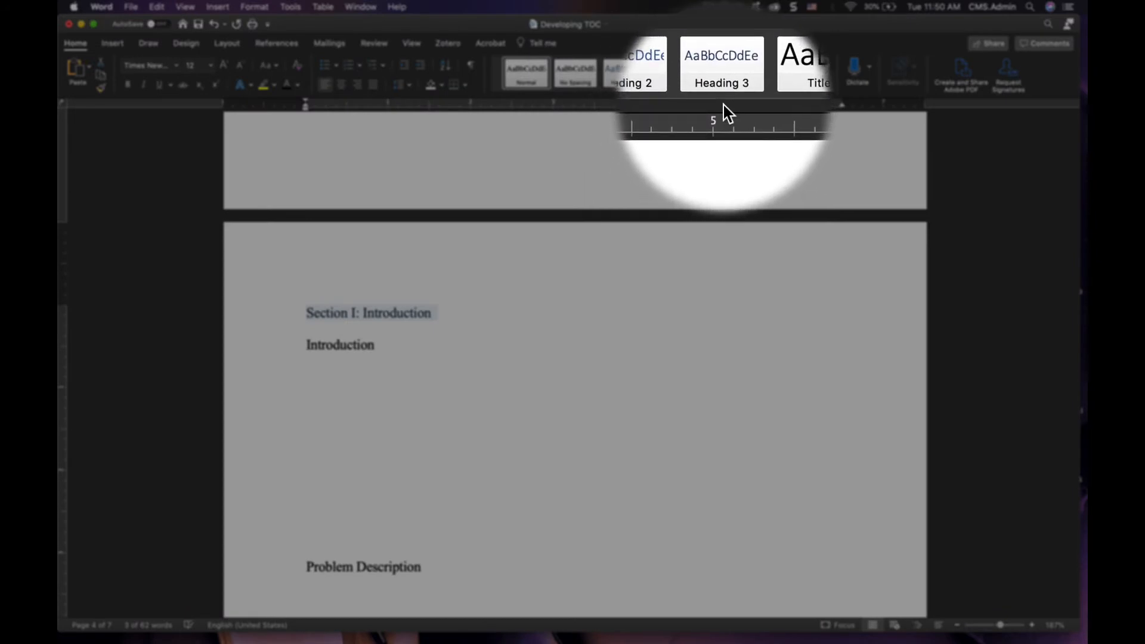
click(624, 74)
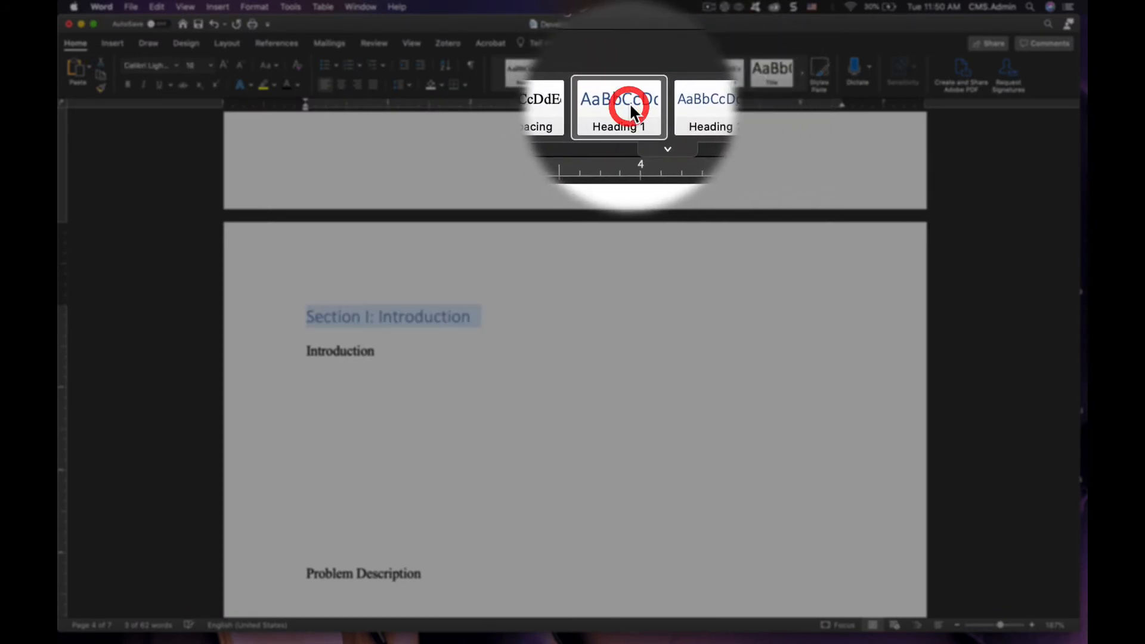
click(289, 356)
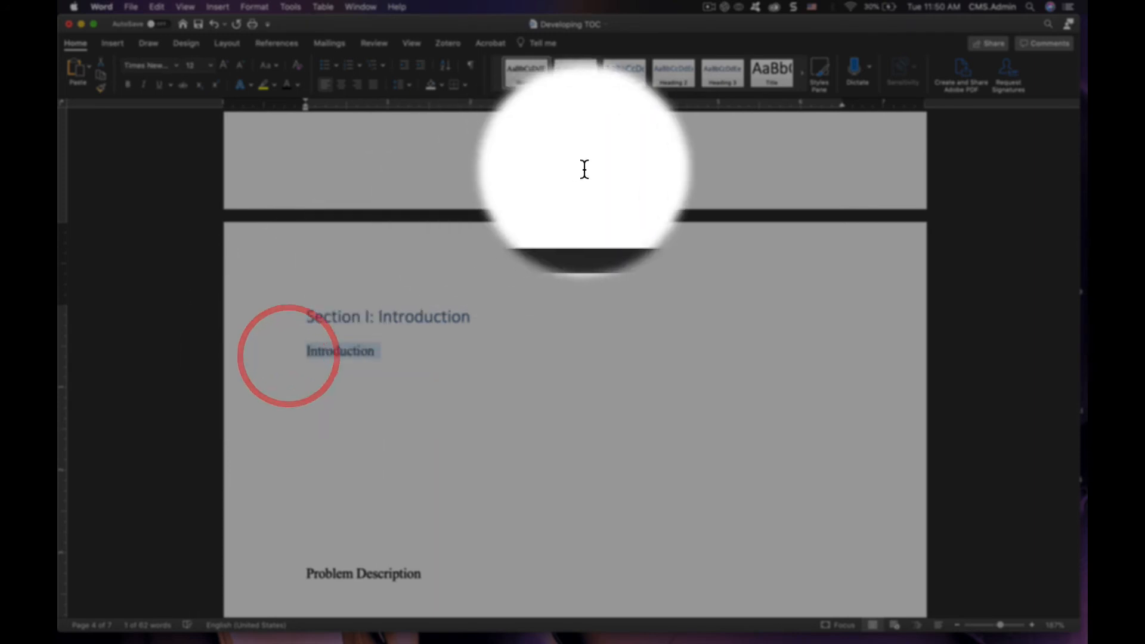
click(673, 74)
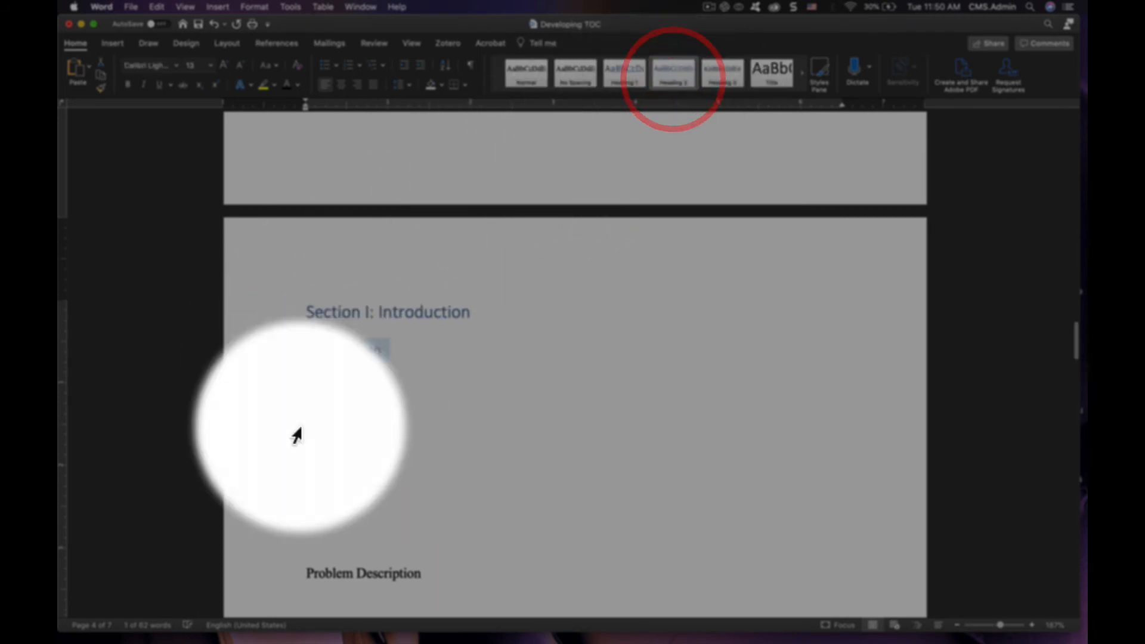
- Apply the Heading 2 style to the Problem Description and Background Significance lines
scroll(292, 438, down, 3)
click(279, 439)
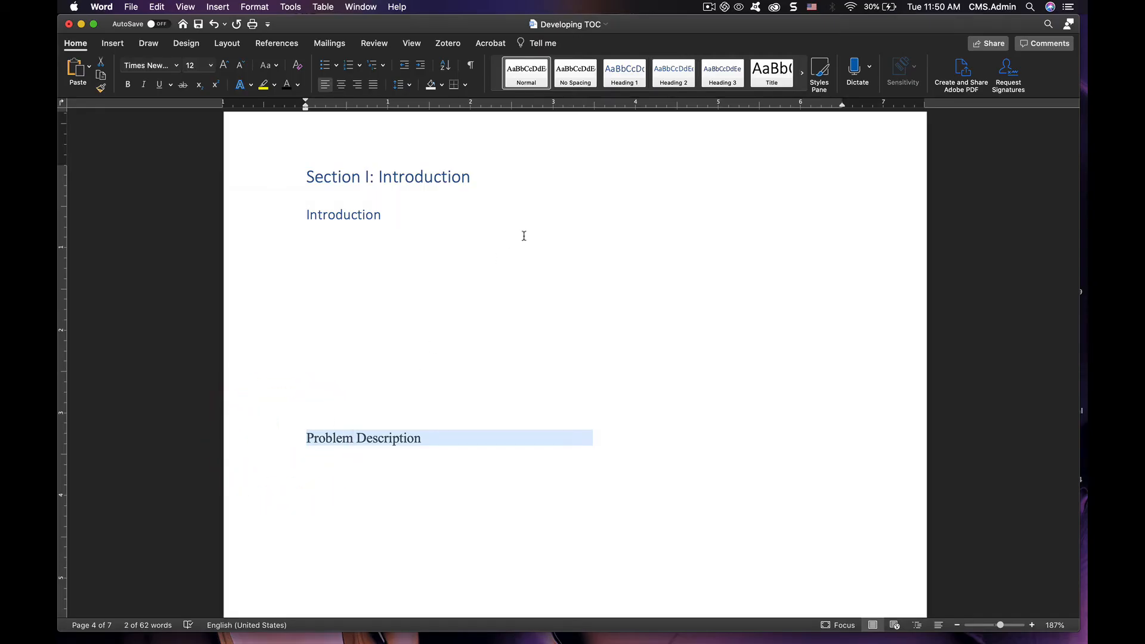
scroll(358, 268, down, 5)
click(266, 217)
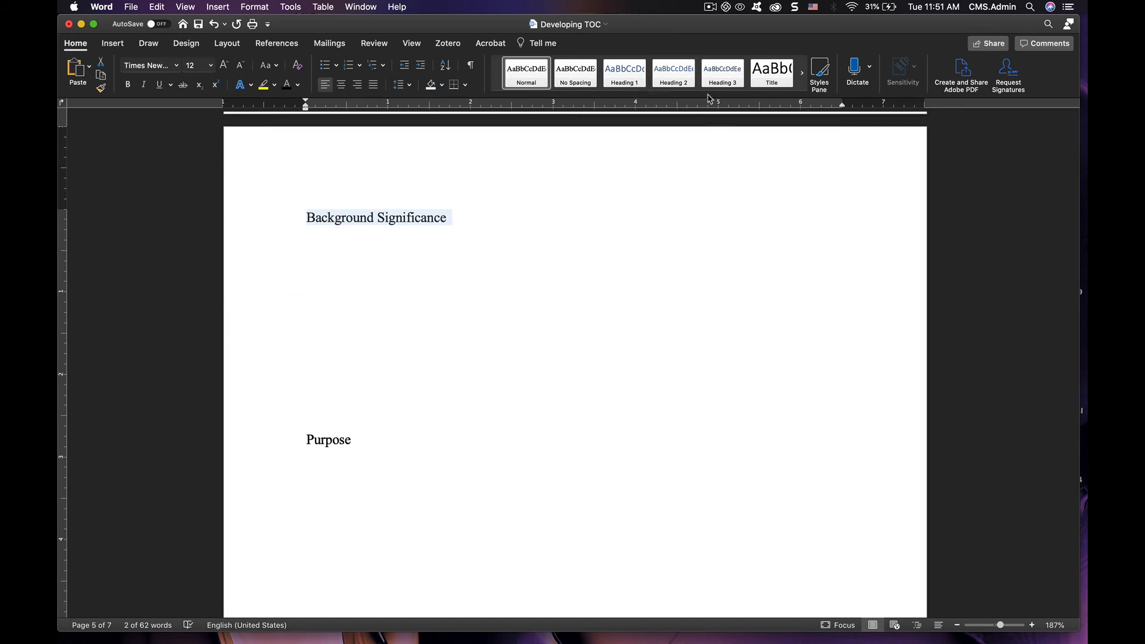
click(677, 75)
- Apply the Heading 2 style to the Purpose and Review of Literature lines
click(281, 442)
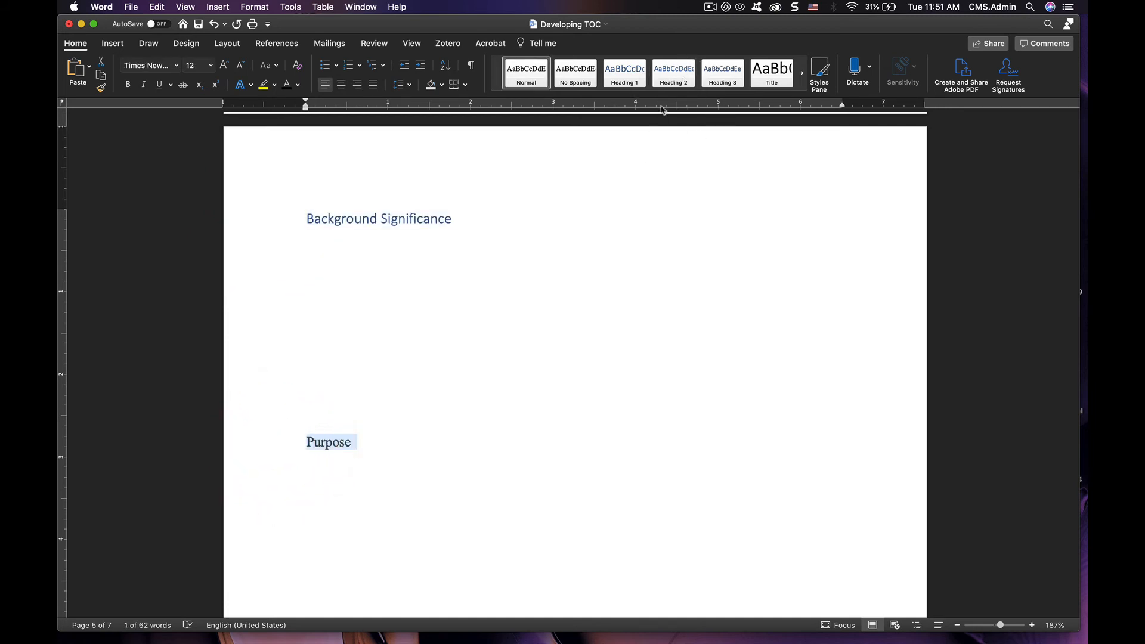
scroll(289, 335, down, 5)
click(284, 333)
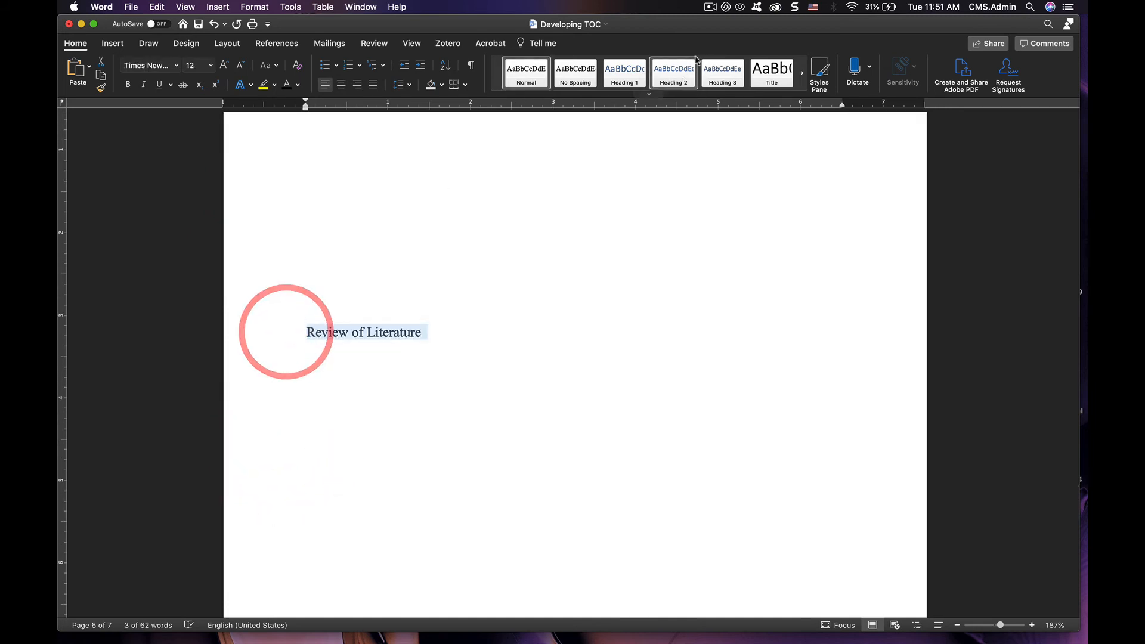
click(673, 74)
- Apply the Heading 1 style to "Section II: Frameworks" on the seventh page
scroll(270, 270, down, 10)
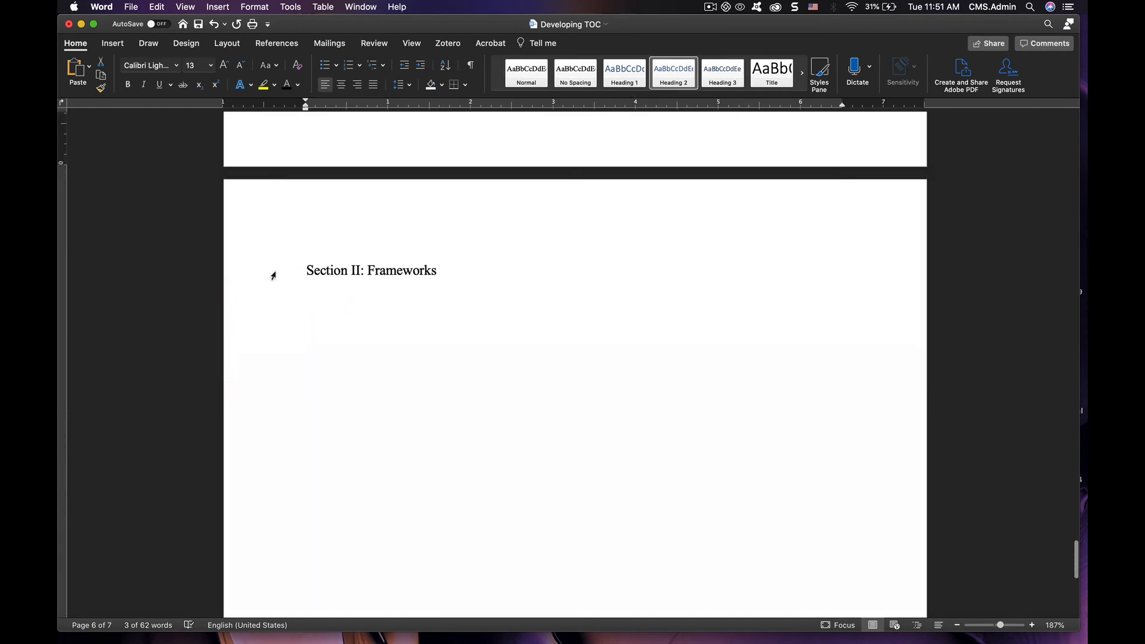
click(273, 275)
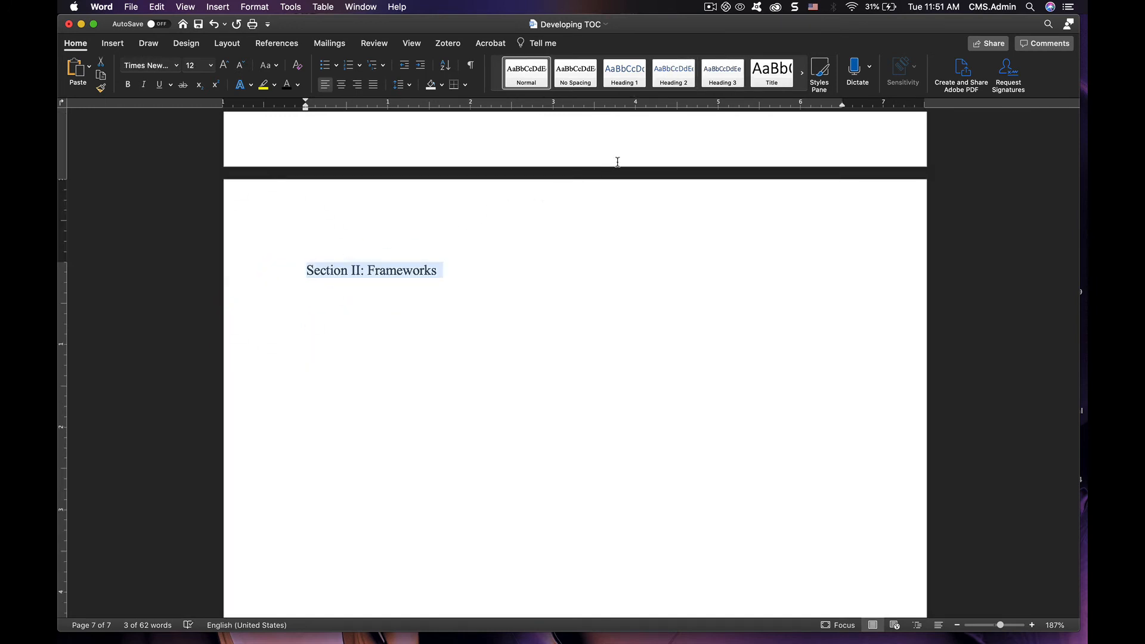
click(626, 74)
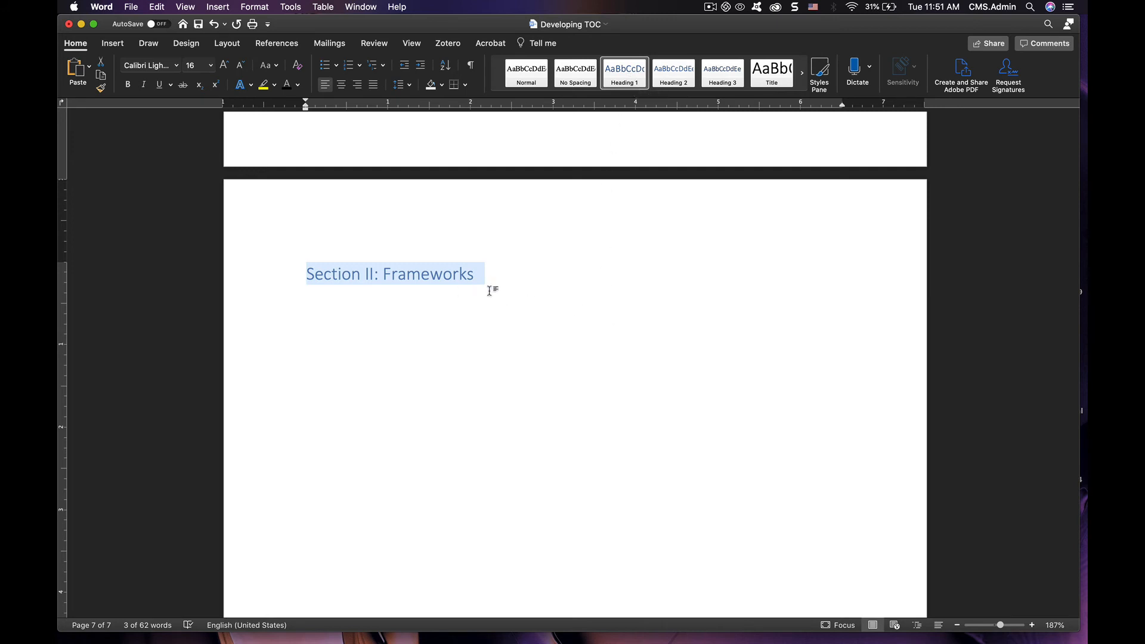
- Format the "Section II: Frameworks" heading as 12-point Times New Roman in black
click(210, 67)
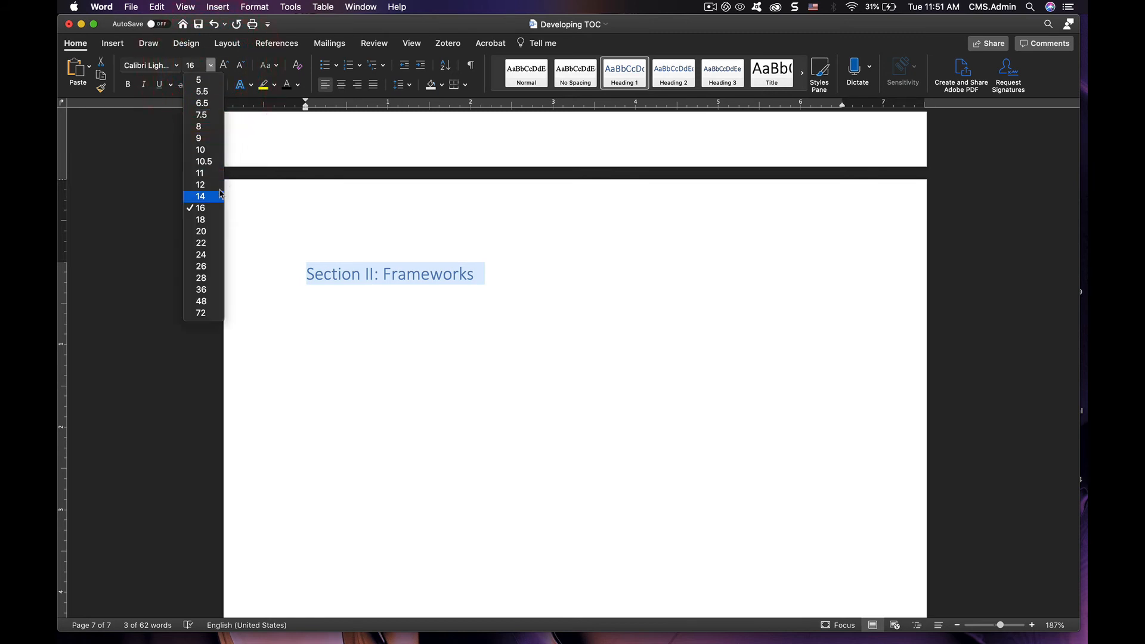
click(201, 184)
click(176, 65)
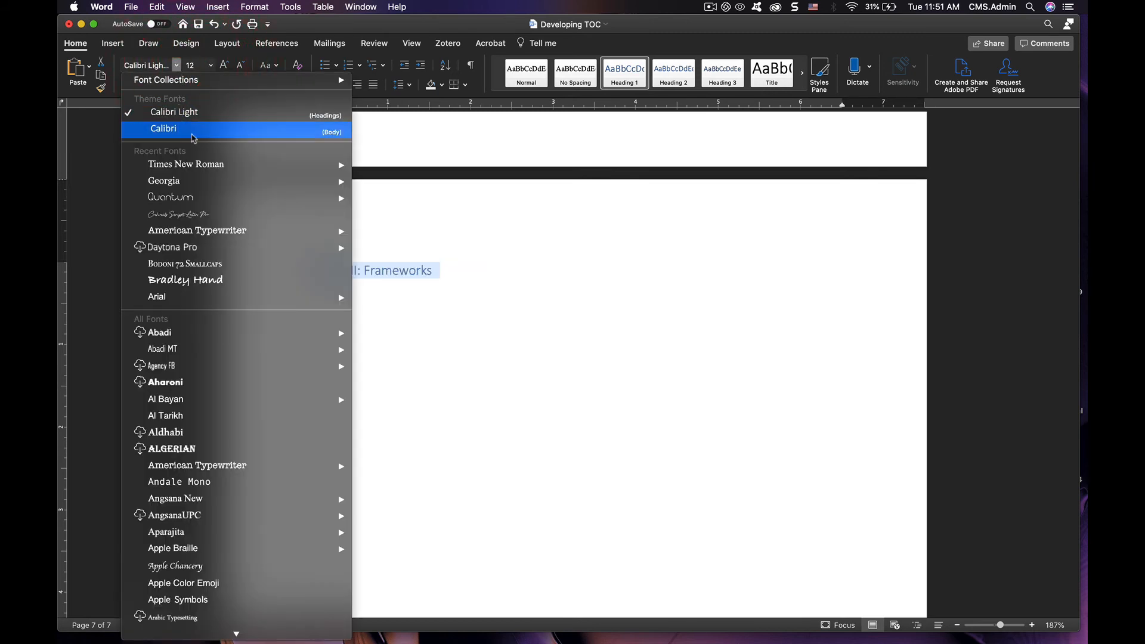
click(186, 164)
click(286, 84)
- Format the Review of Literature heading as 12-point Times New Roman in black
scroll(394, 274, up, 5)
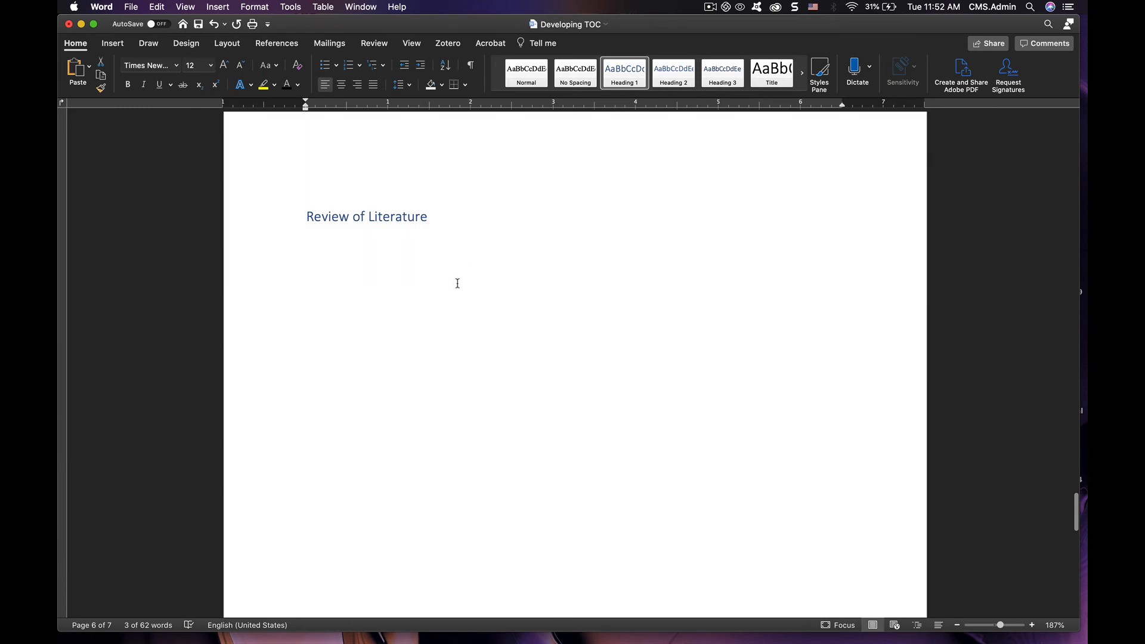
click(273, 218)
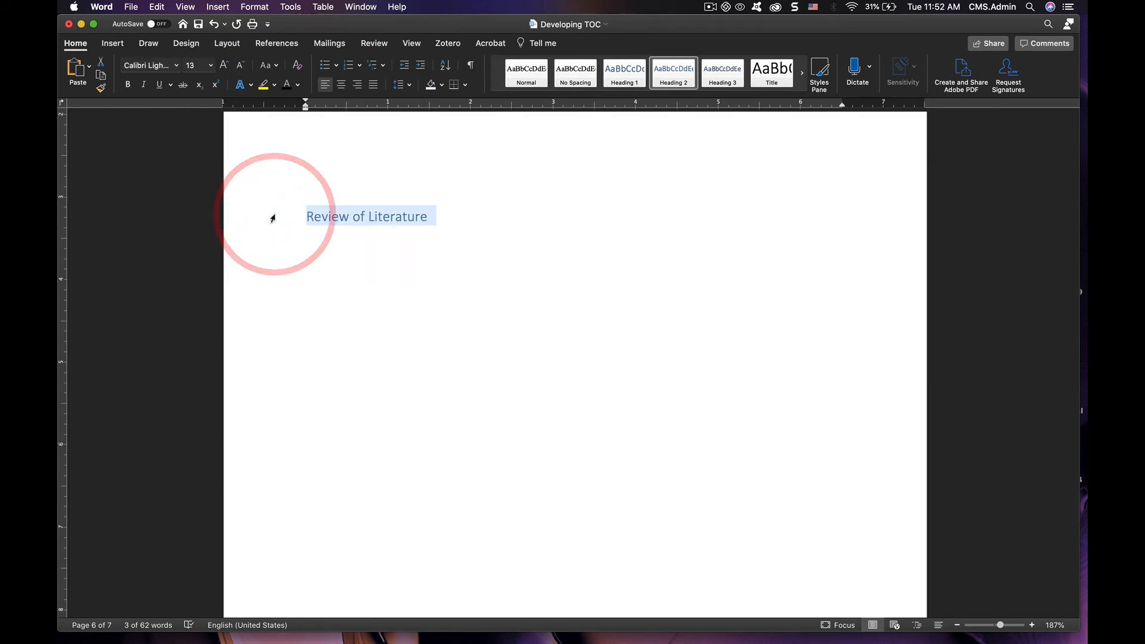
scroll(273, 218, down, 10)
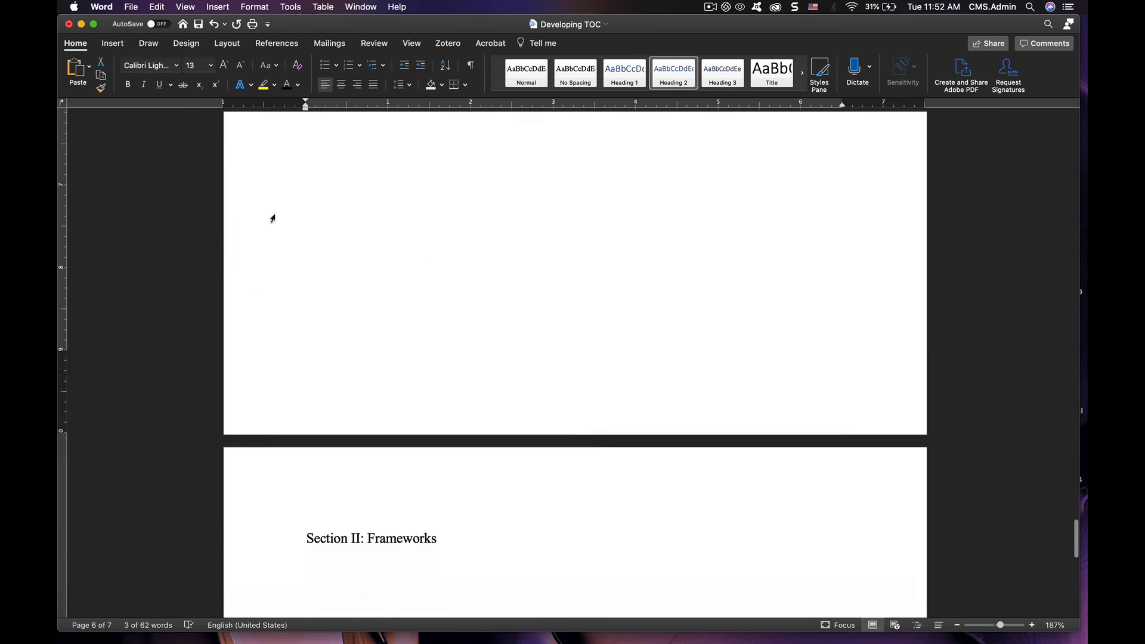
click(271, 336)
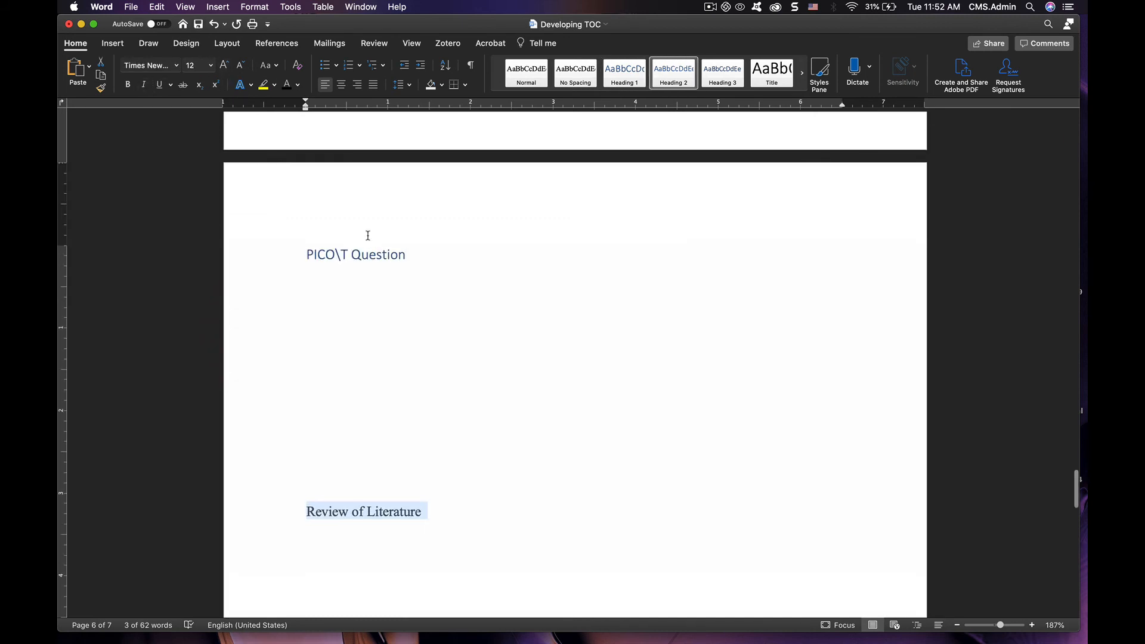
- Correct "PICO\T Question" to "PICOT Question" and format that heading as 12-point Times New Roman in black
click(310, 256)
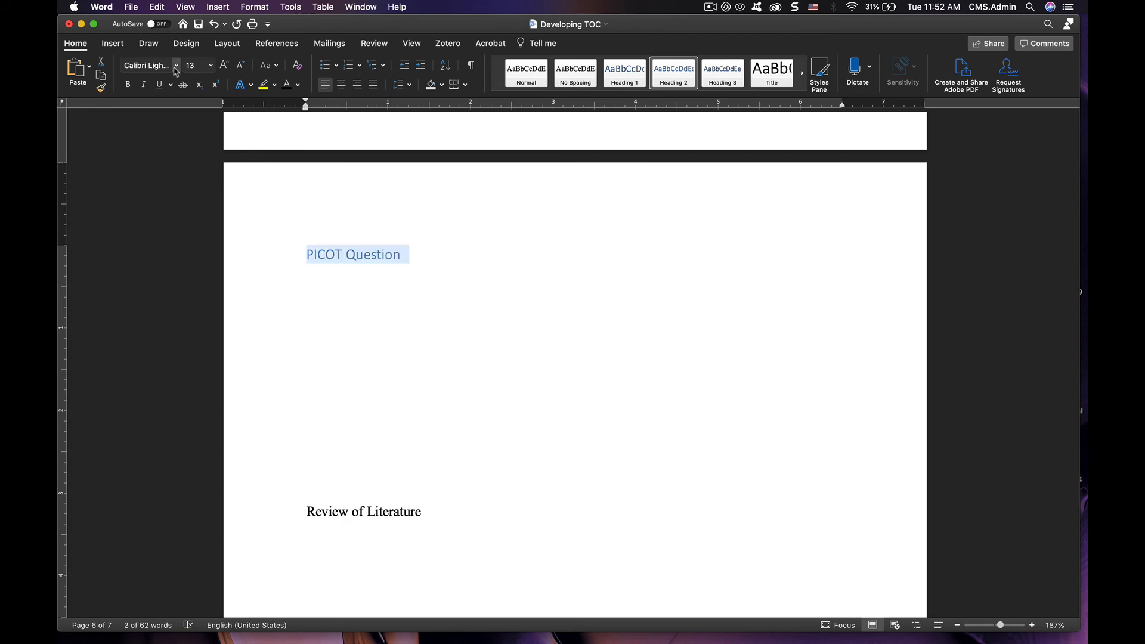
click(176, 66)
click(179, 160)
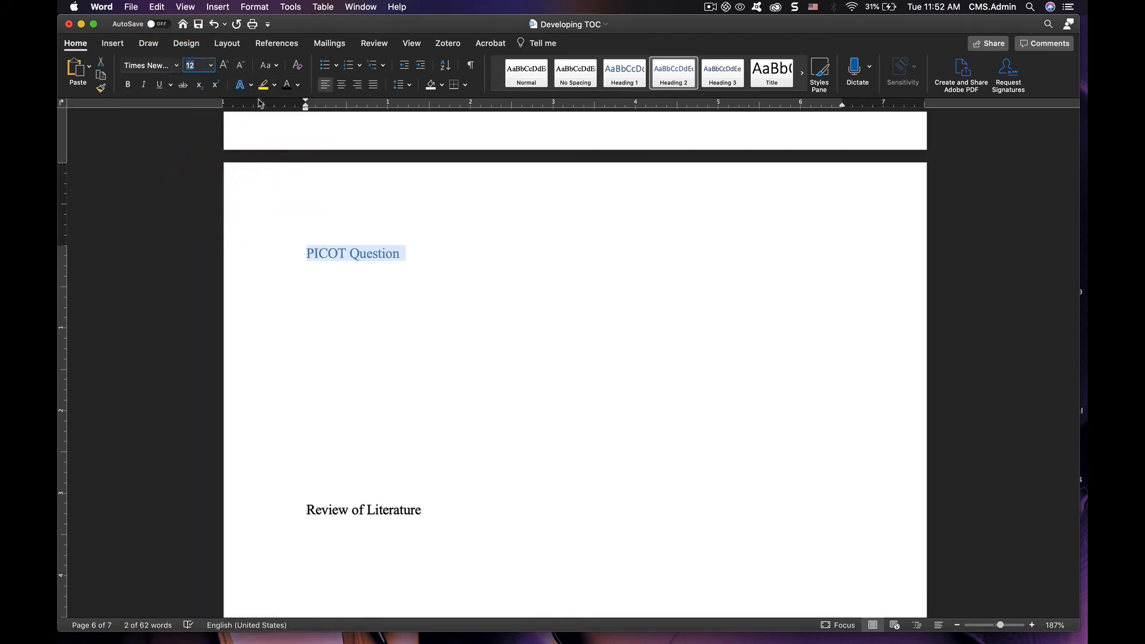
click(288, 84)
- Set the font size of the Purpose heading on the fifth page to 12
scroll(262, 334, up, 5)
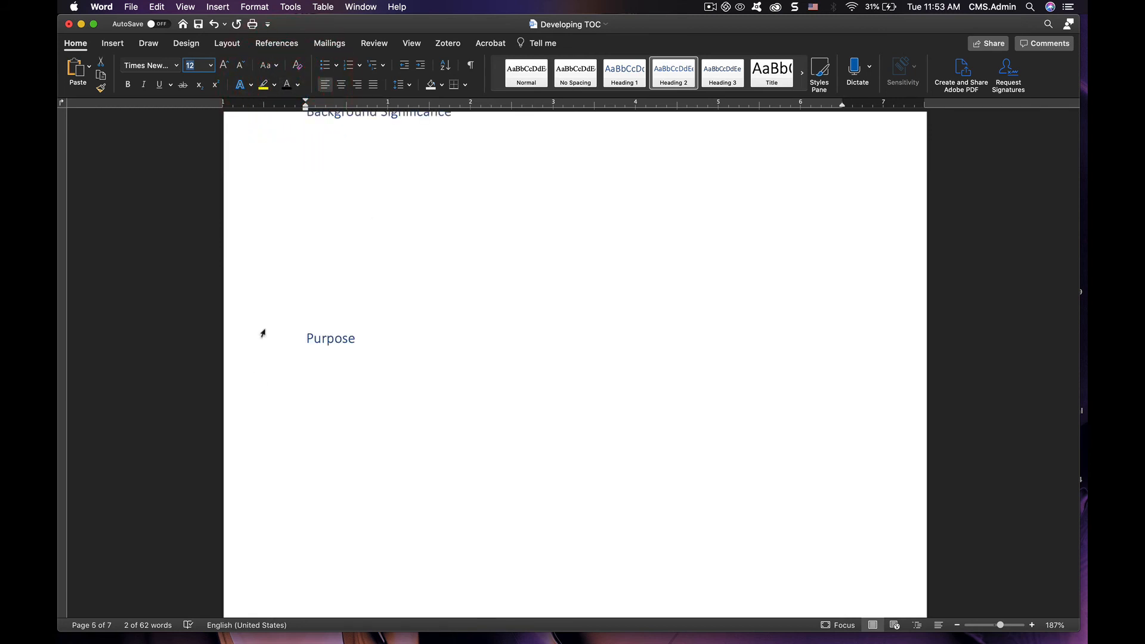
click(266, 345)
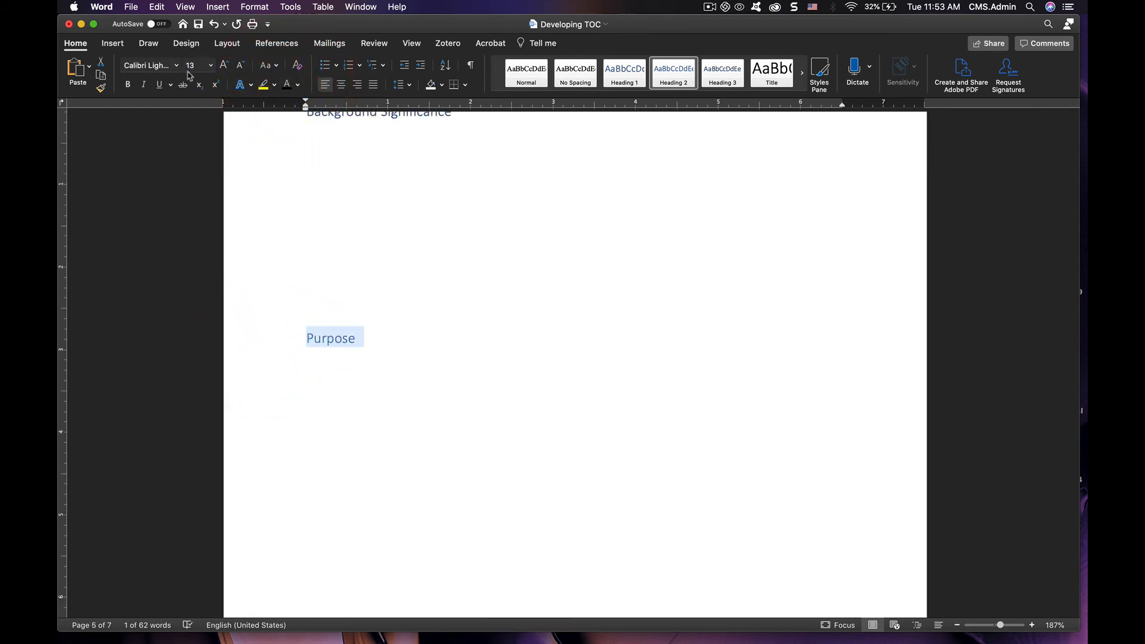
click(211, 67)
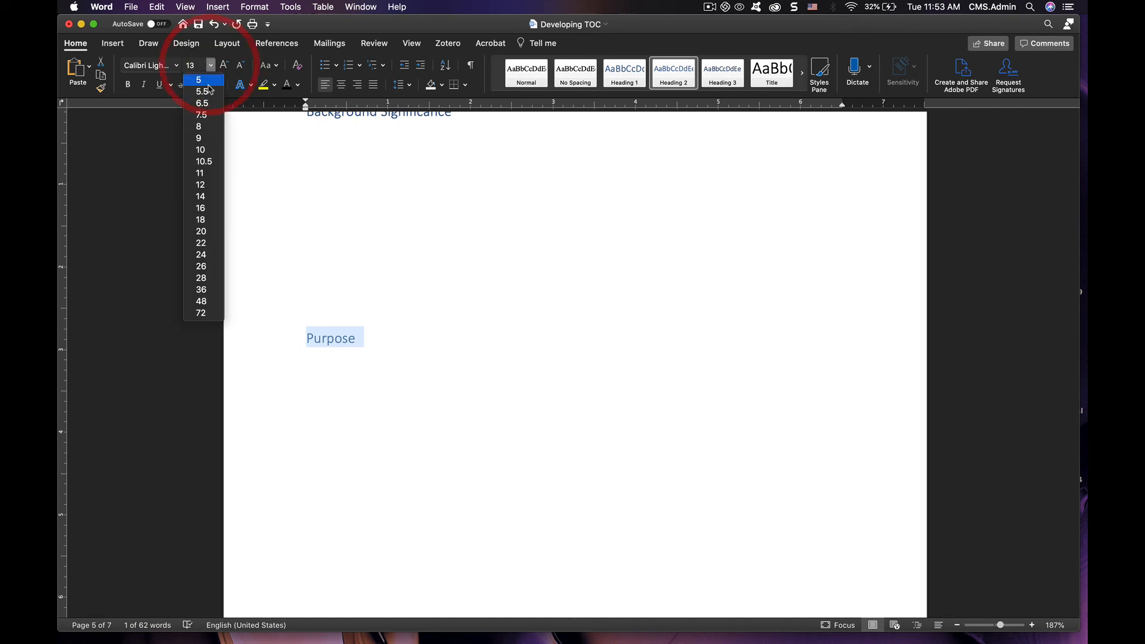
click(212, 185)
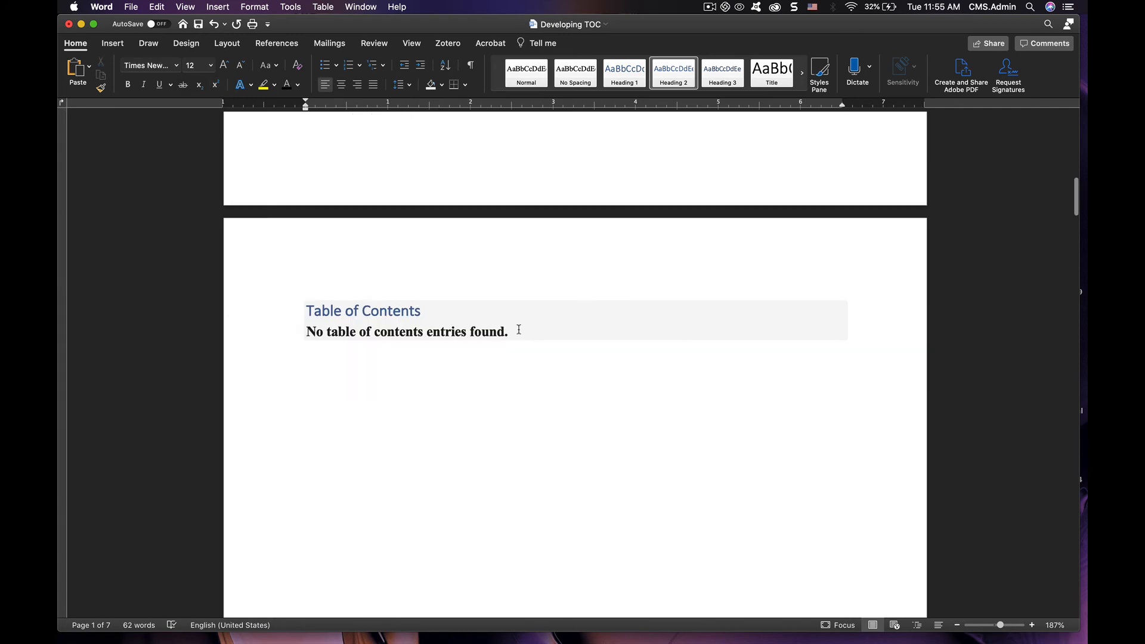
- Update the table of contents field on the second page so it lists the styled headings, and deselect it
right_click(482, 331)
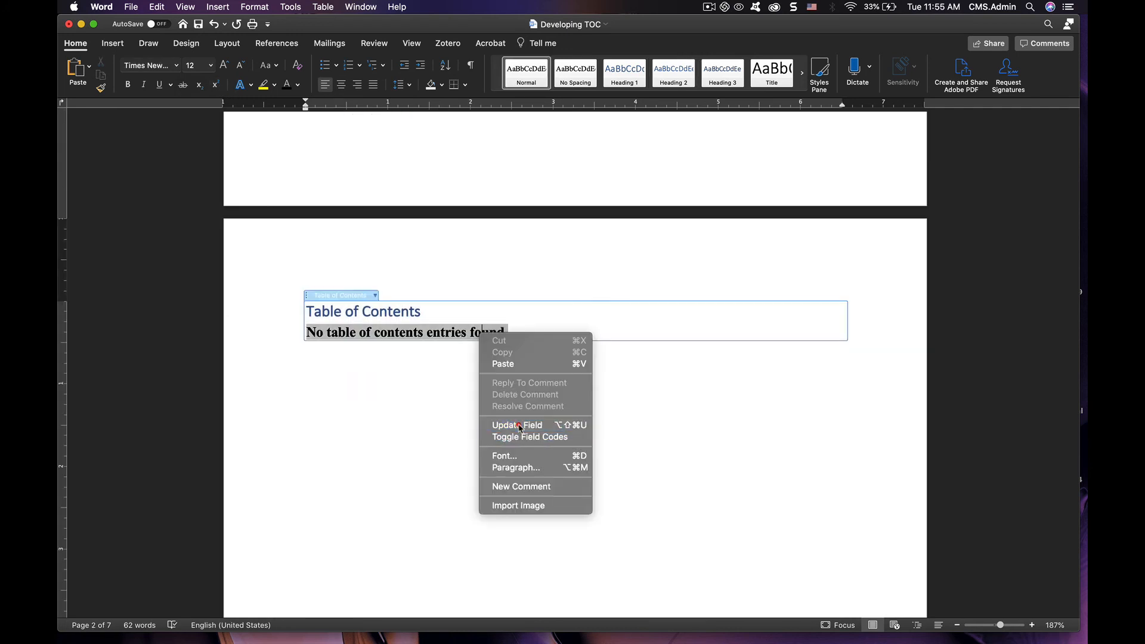
click(518, 425)
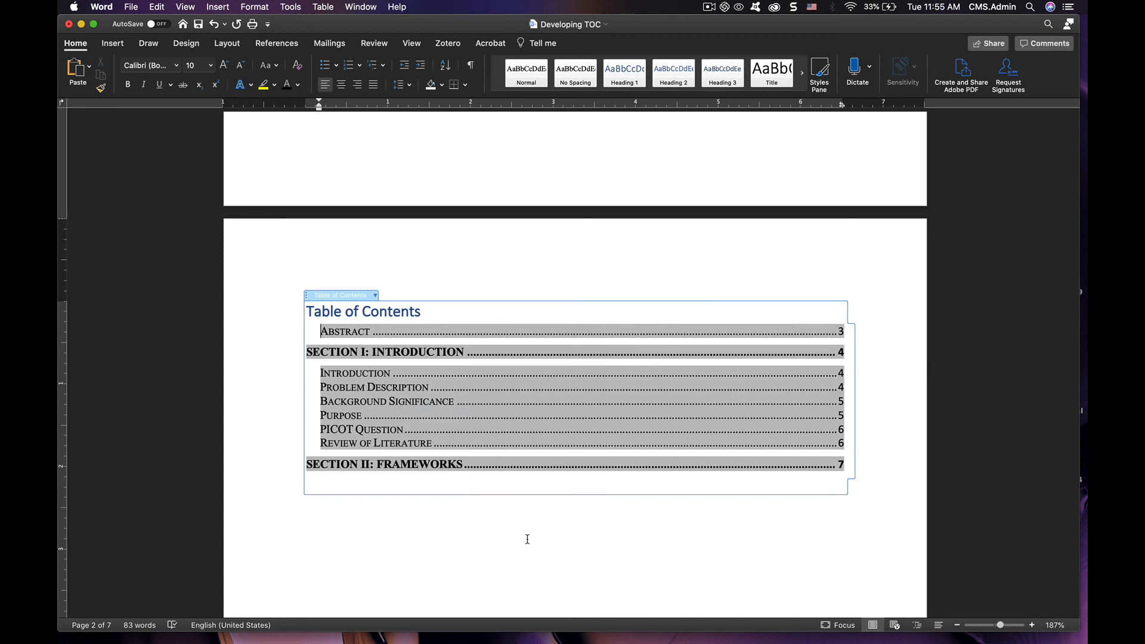
click(527, 538)
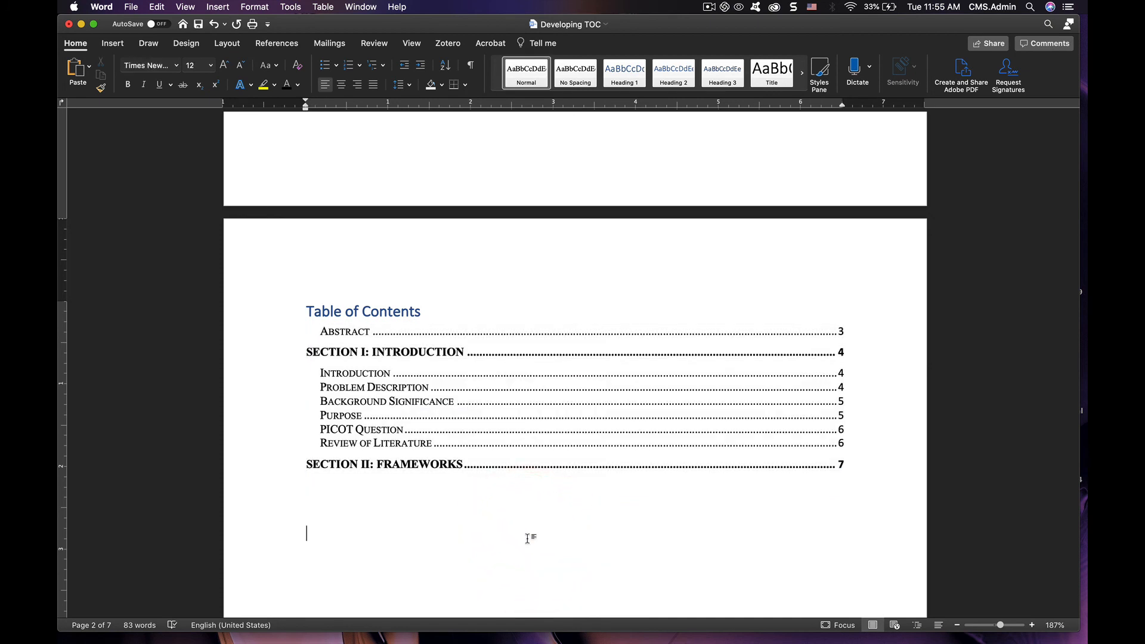
click(856, 333)
scroll(386, 525, up, 5)
scroll(386, 524, down, 6)
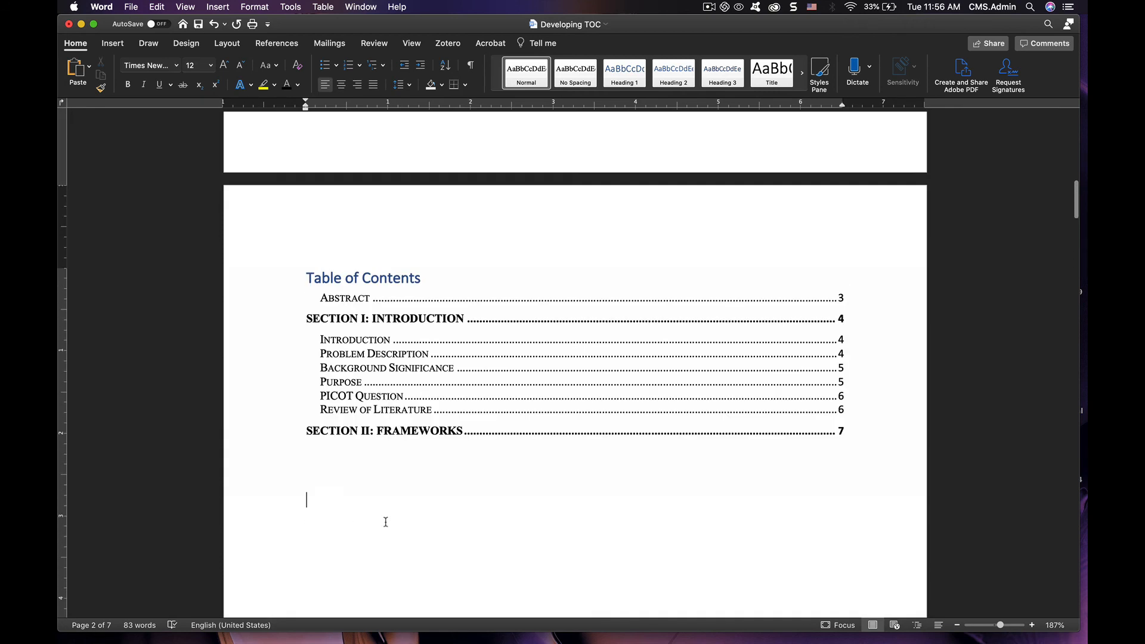
scroll(386, 522, up, 2)
scroll(386, 522, down, 4)
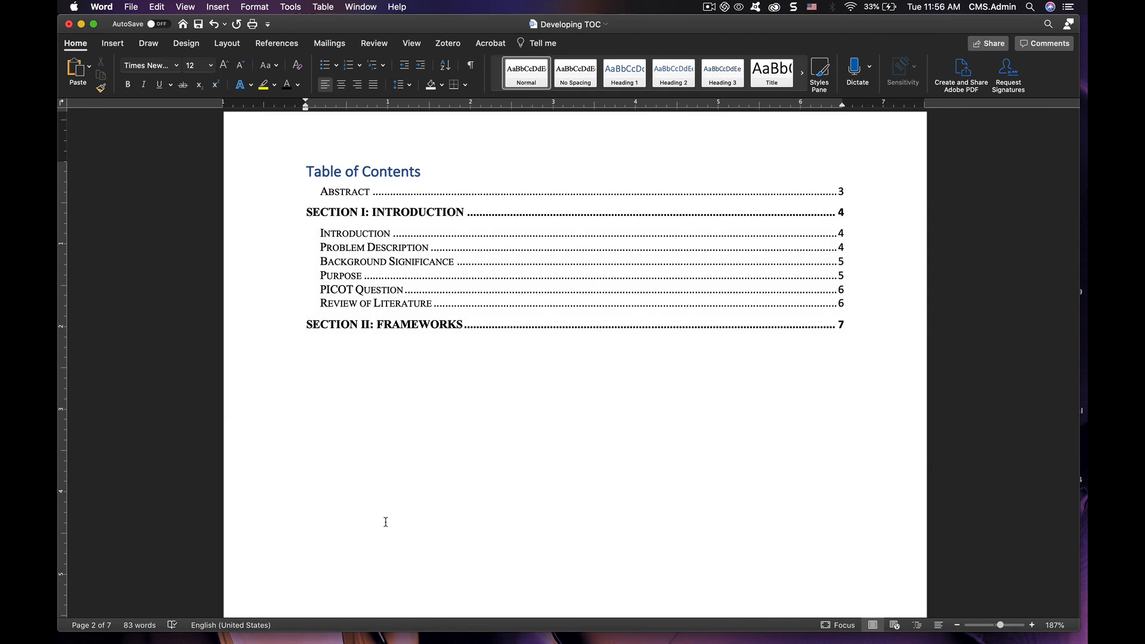